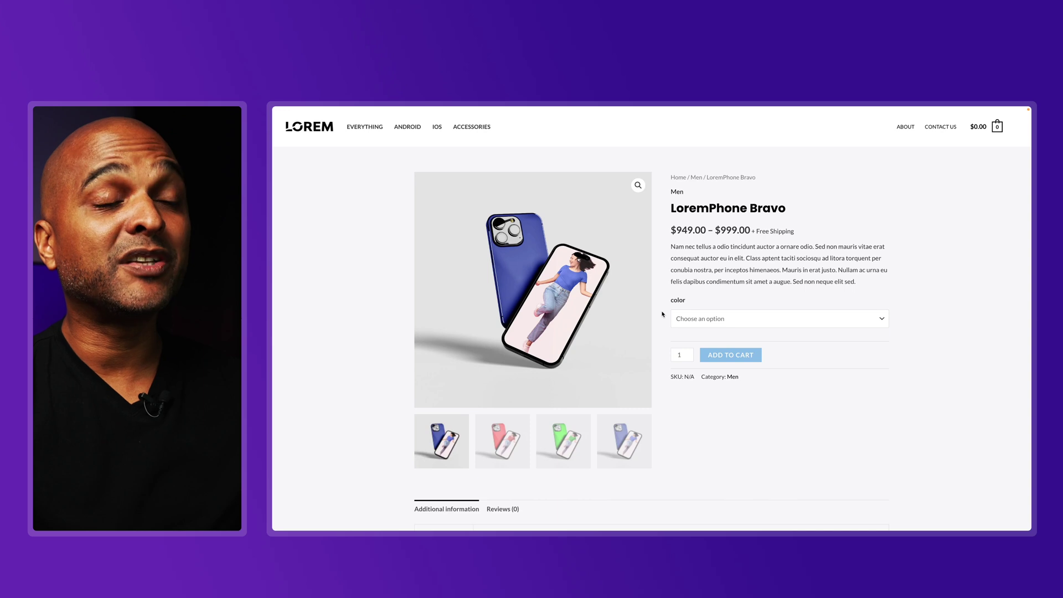
Step: Switch the LoremPhone Bravo between Green, Red and Blue with the dropdown and swatches, ending on Red at $999.00
left_click(687, 319)
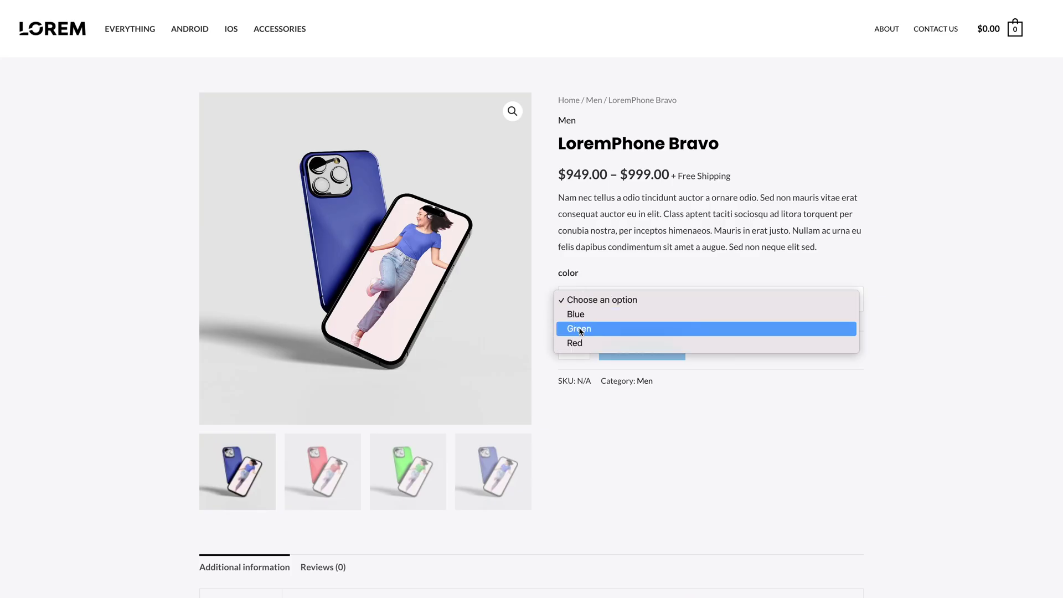
left_click(579, 329)
left_click(590, 304)
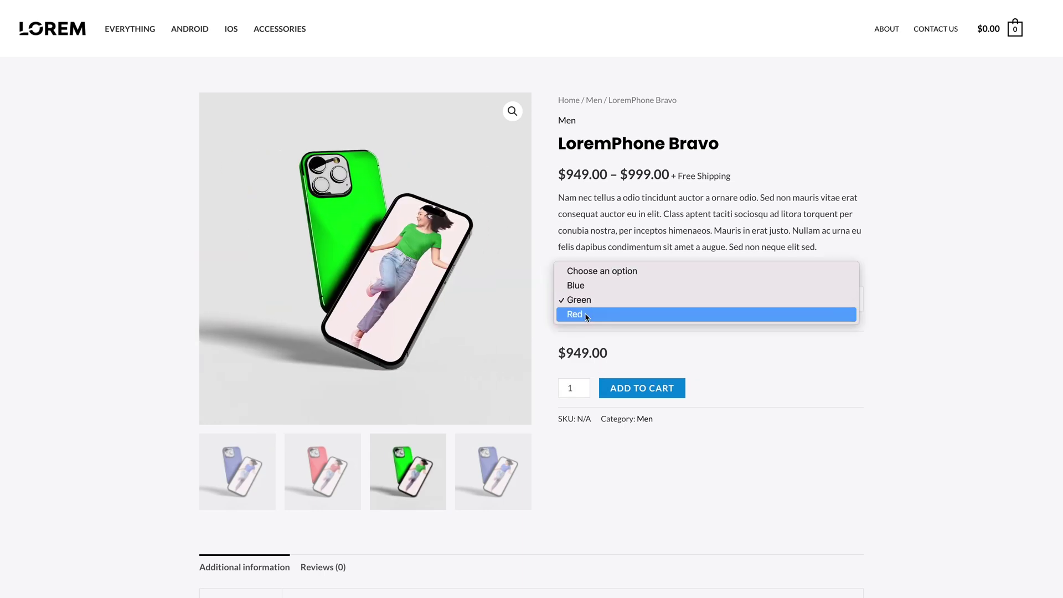
left_click(588, 314)
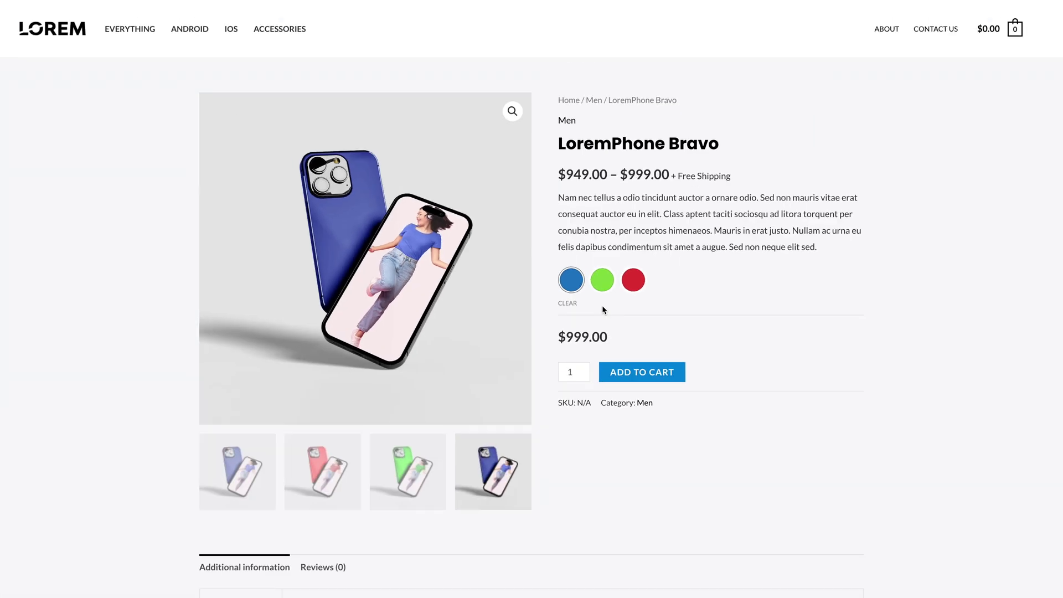
left_click(602, 279)
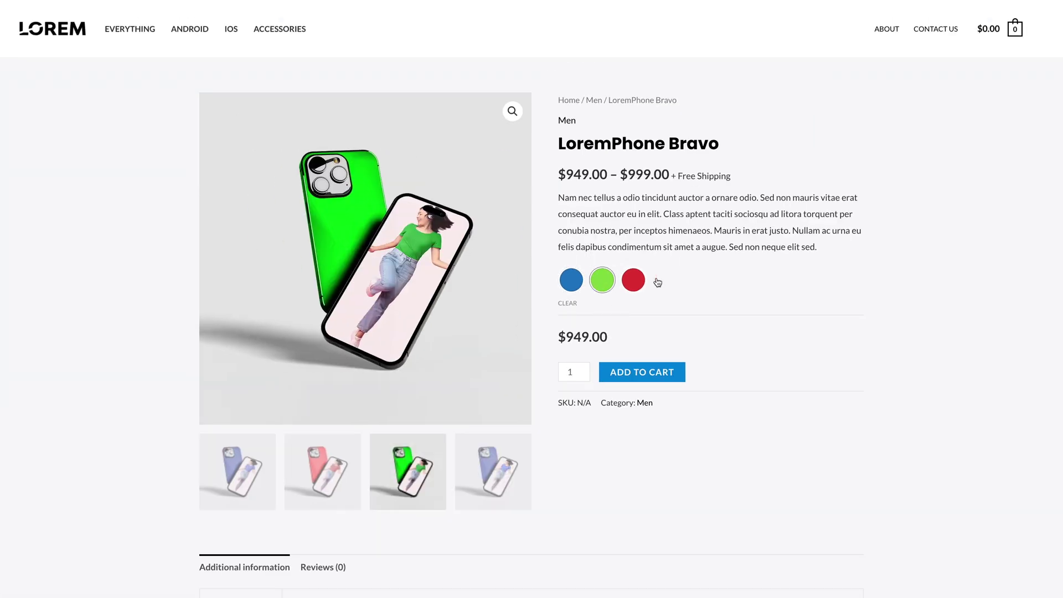
left_click(634, 281)
left_click(571, 280)
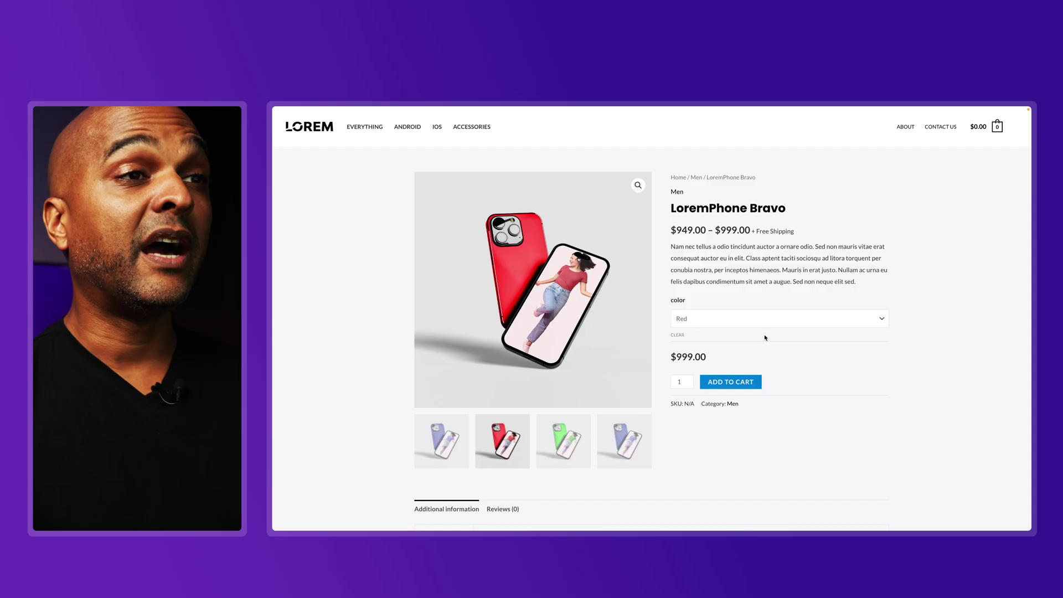
Step: Install the Variation Swatches for WooCommerce by CartFlows plugin
left_click(748, 321)
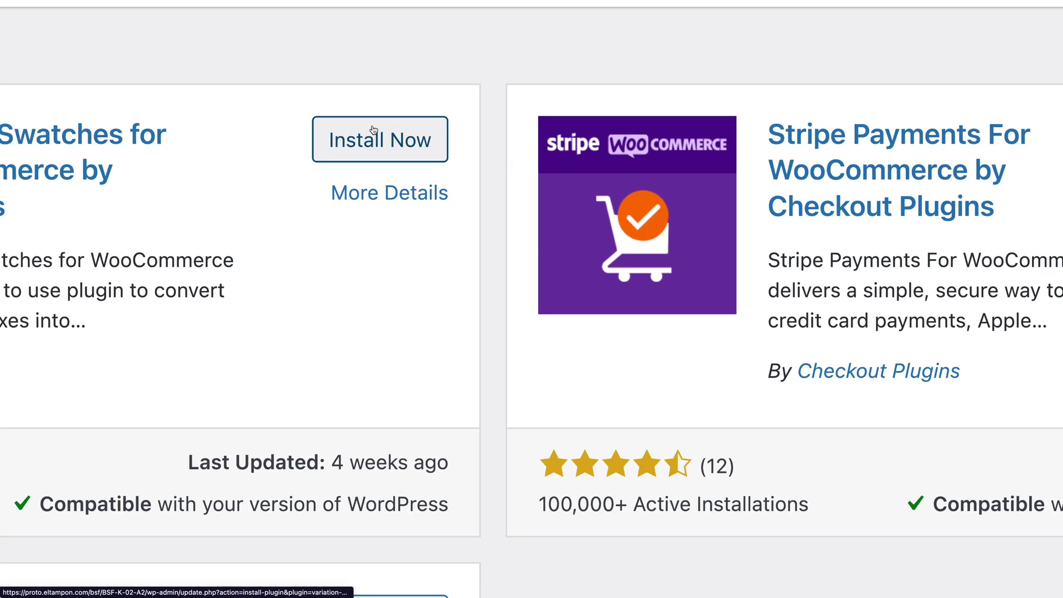
left_click(373, 131)
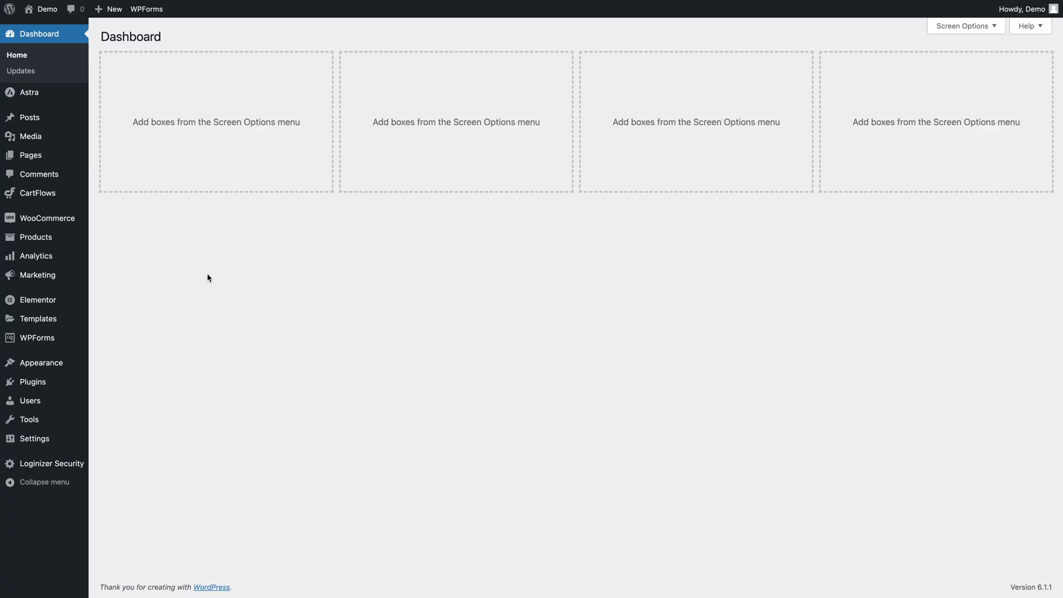
Step: Open the WooCommerce Variation Swatches general settings, highlighting the auto-convert dropdown to label option
mouse_move(49, 226)
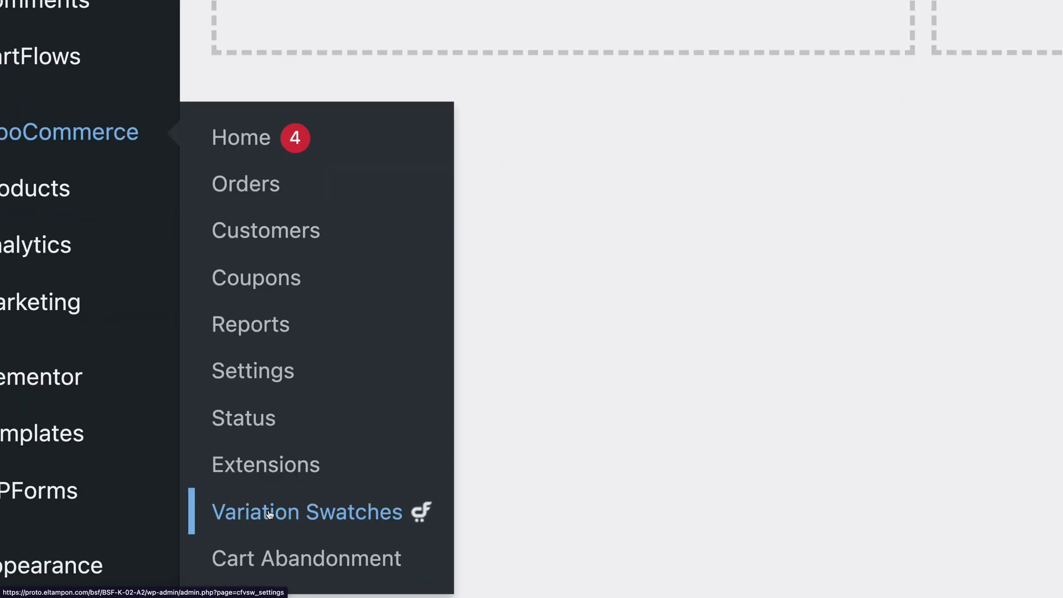
left_click(270, 515)
left_click(345, 38)
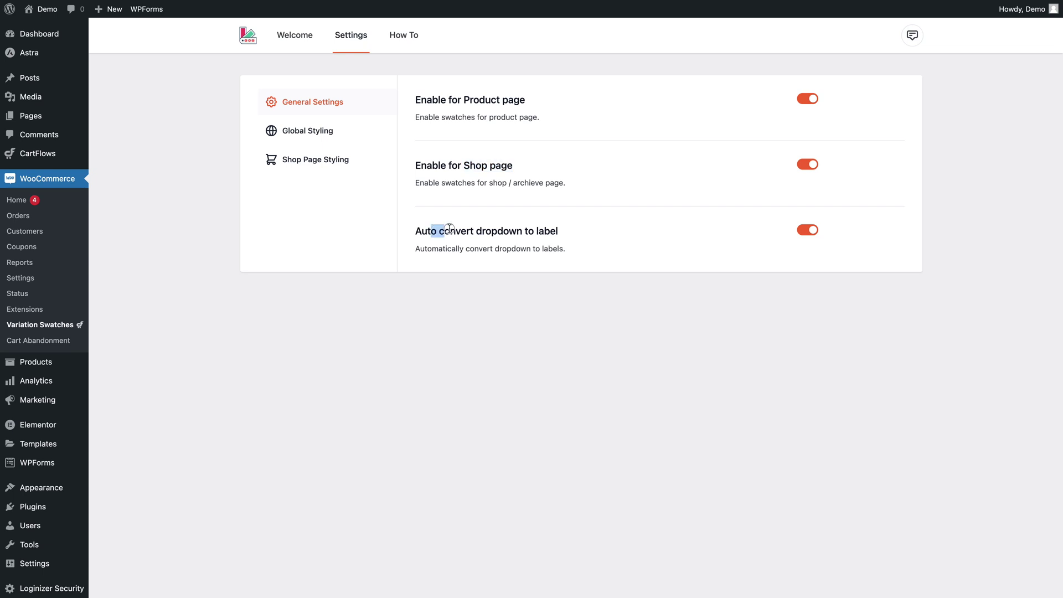
left_click_drag(449, 228, 549, 228)
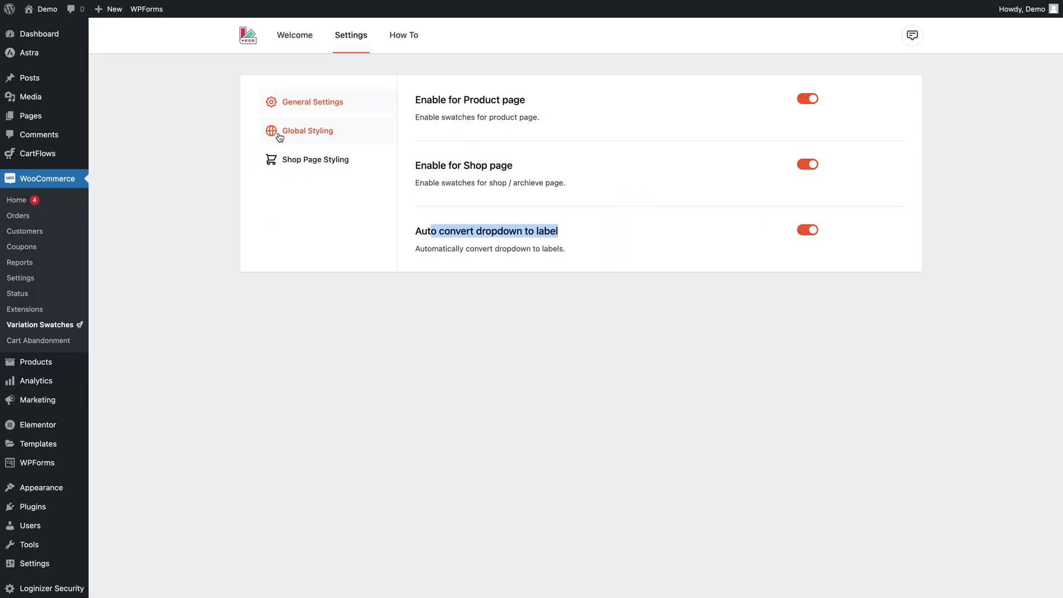
Step: Save Global Styling with 24px minimum width and height, 3px radius and 12px font size
left_click(280, 136)
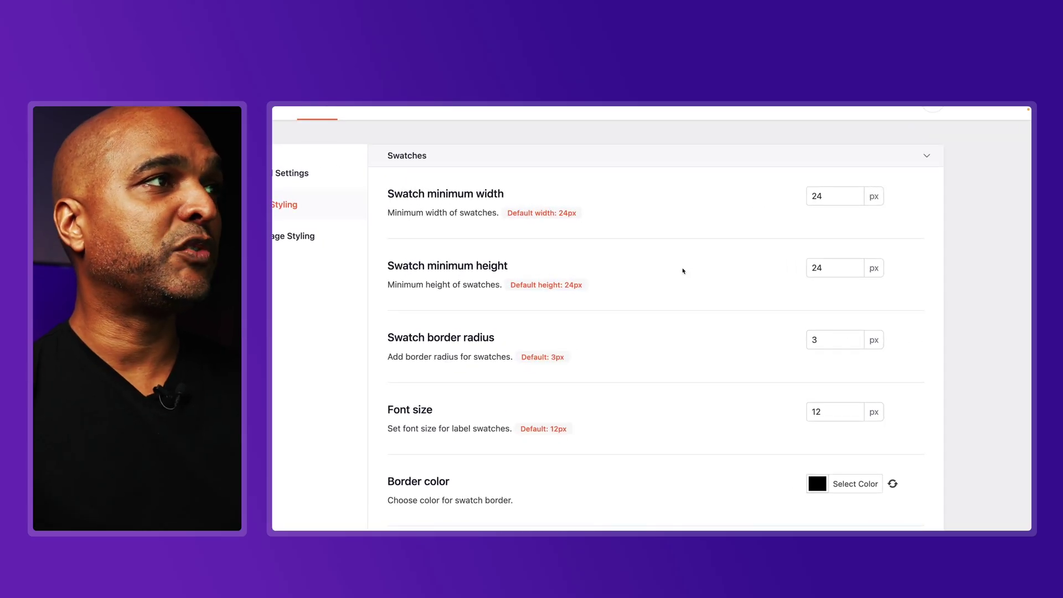
scroll(683, 271, "down", 3)
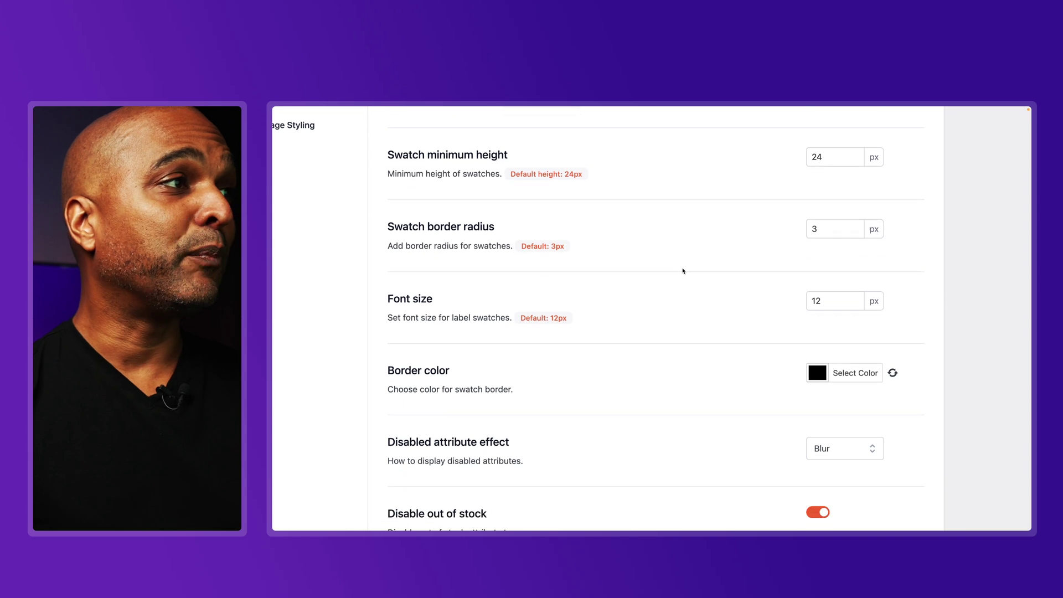
scroll(683, 271, "down", 5)
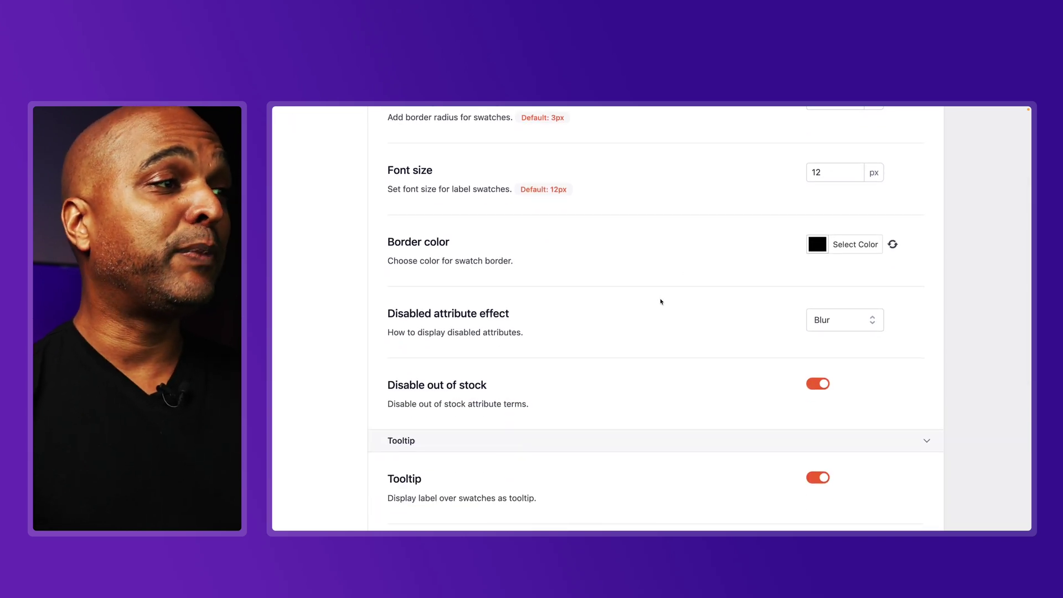
scroll(660, 301, "down", 2)
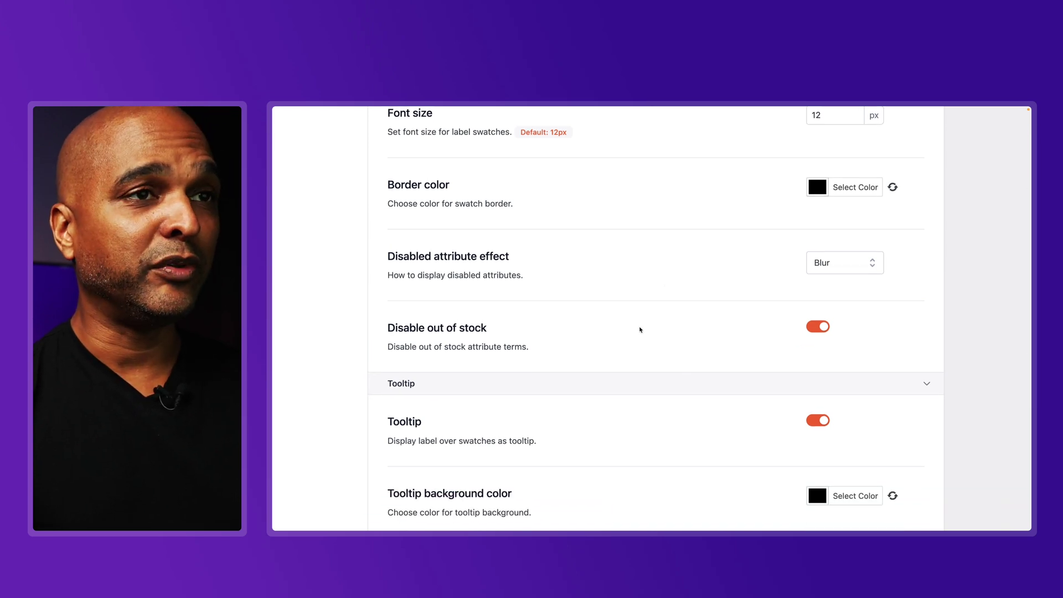
scroll(640, 330, "down", 5)
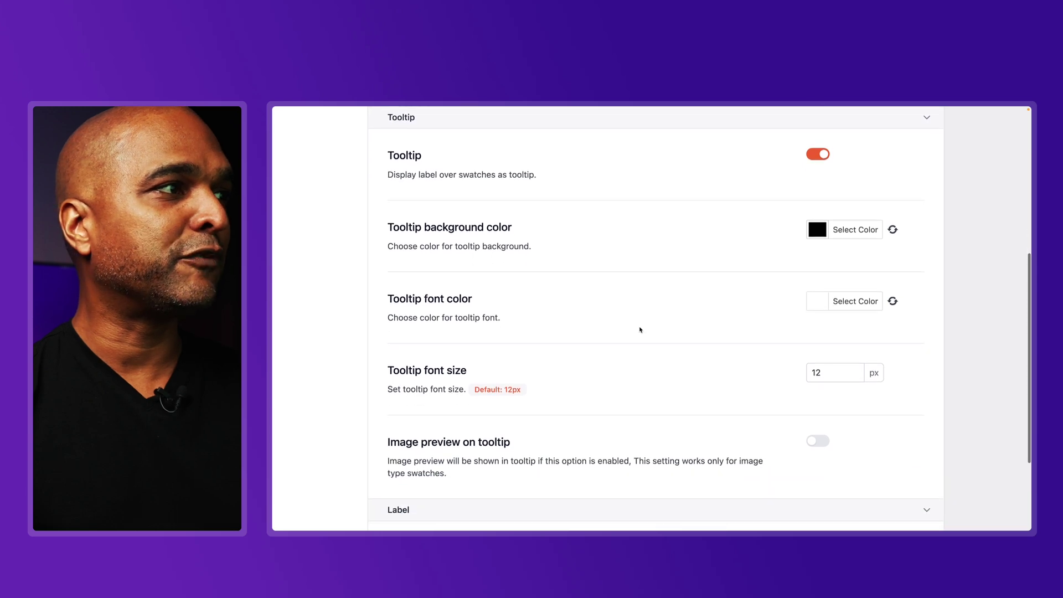
scroll(640, 330, "up", 10)
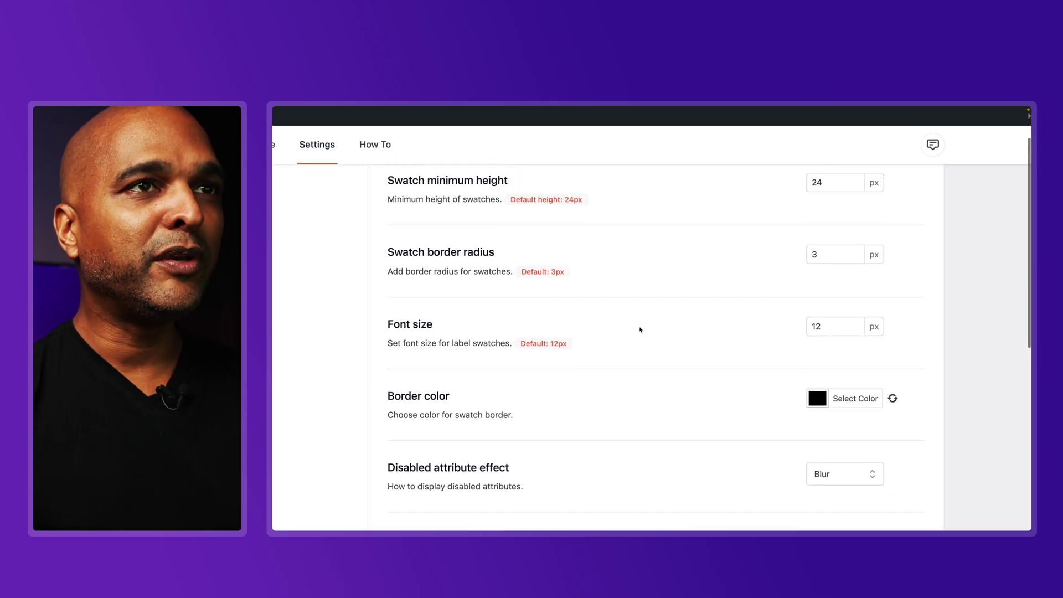
scroll(640, 330, "up", 1)
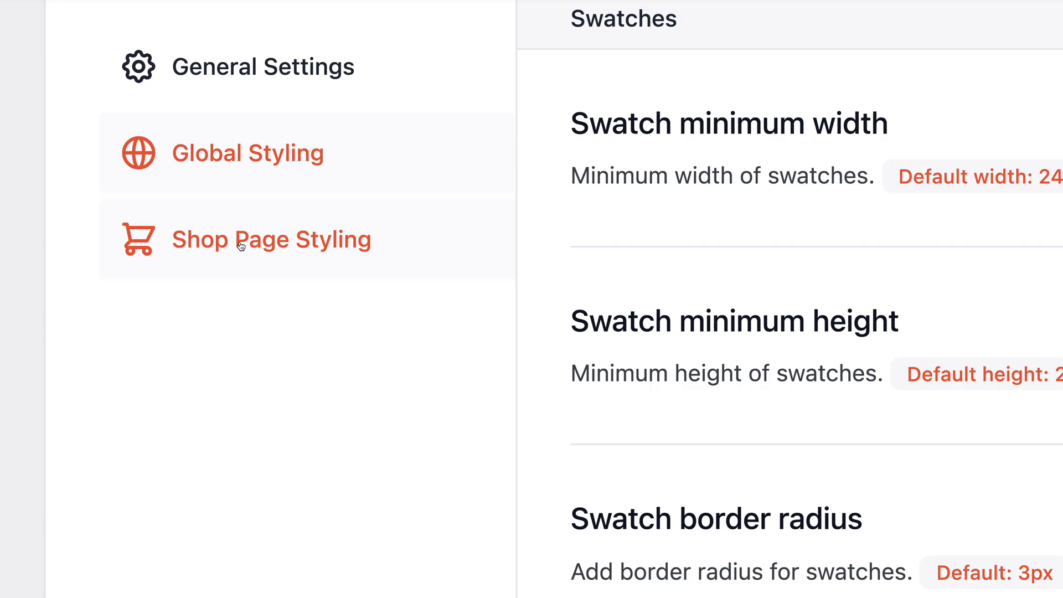
Step: Try Center for shop-page swatch alignment, then set it back to Left
left_click(497, 201)
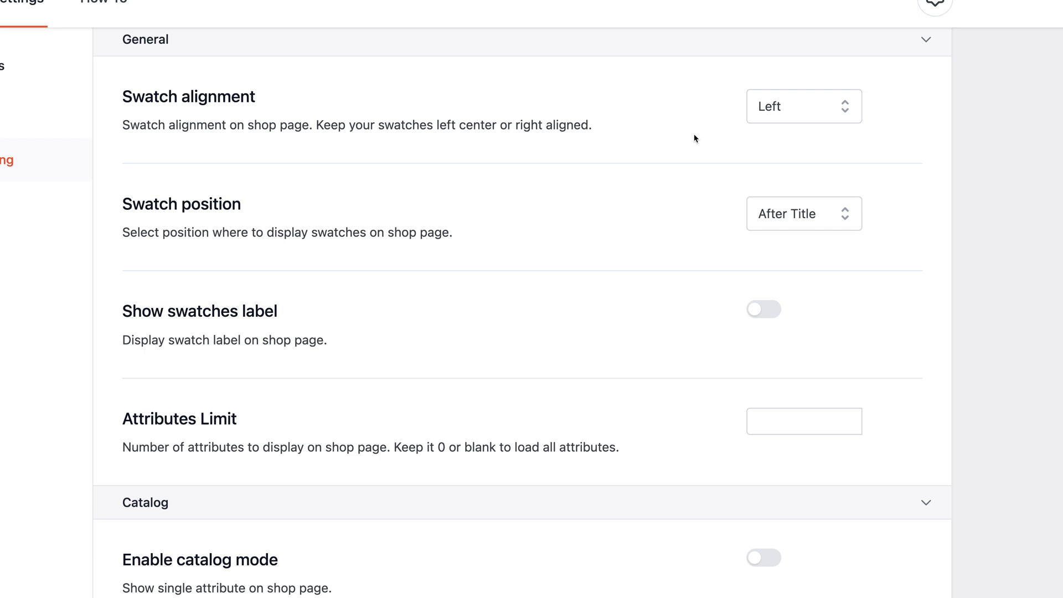
left_click(781, 121)
left_click(774, 174)
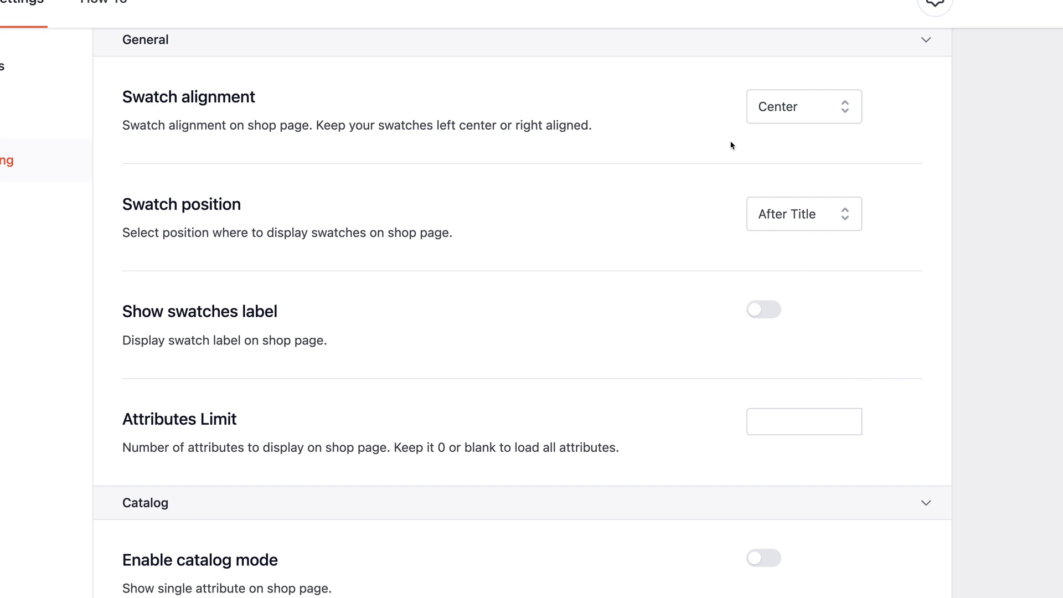
left_click(768, 115)
left_click(771, 145)
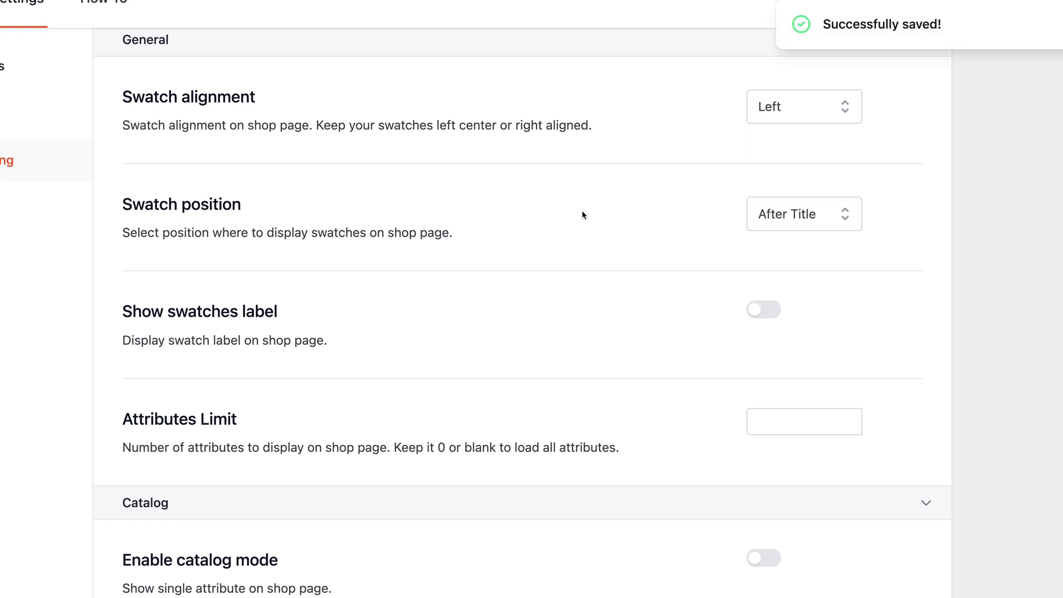
Step: Set the shop-page swatch position to Before Price
left_click(785, 219)
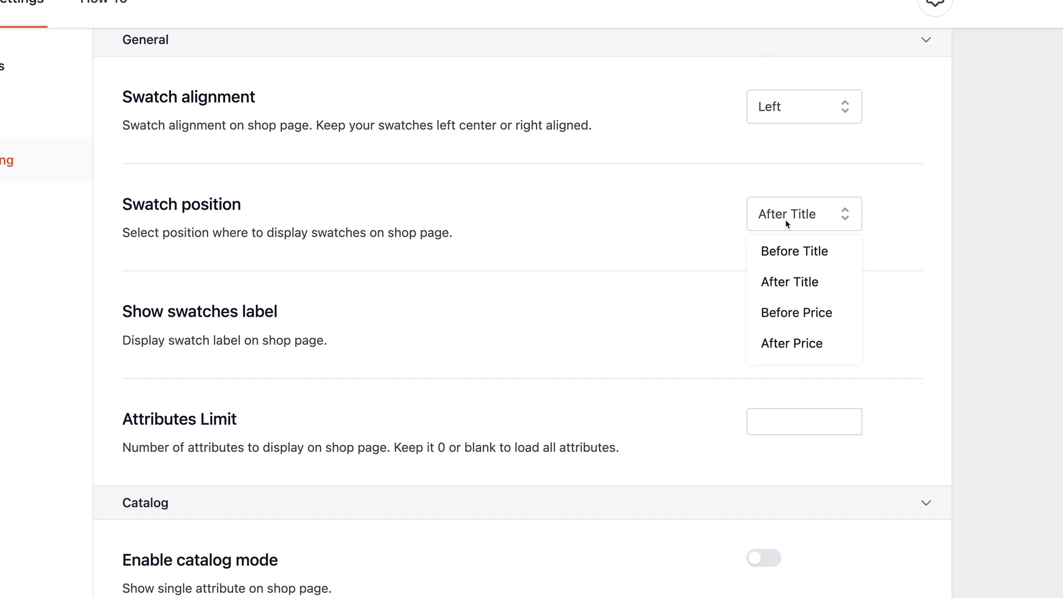
left_click(778, 344)
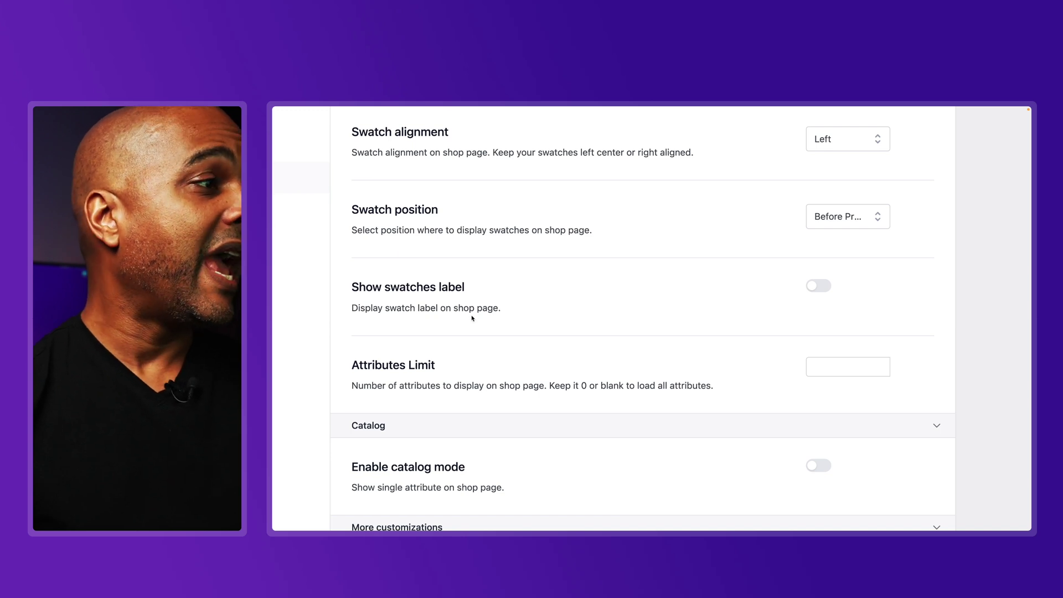
scroll(472, 318, "down", 1)
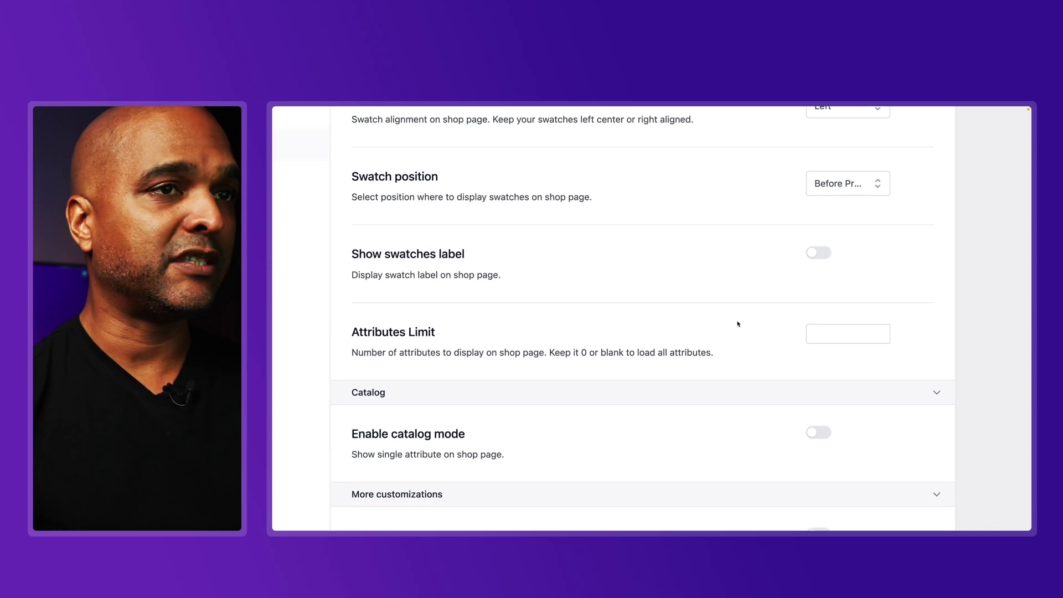
Step: Set the shop-page Attributes Limit to 3 after trying 2 and checking the LoremPhone Bravo page
left_click(815, 334)
type("2")
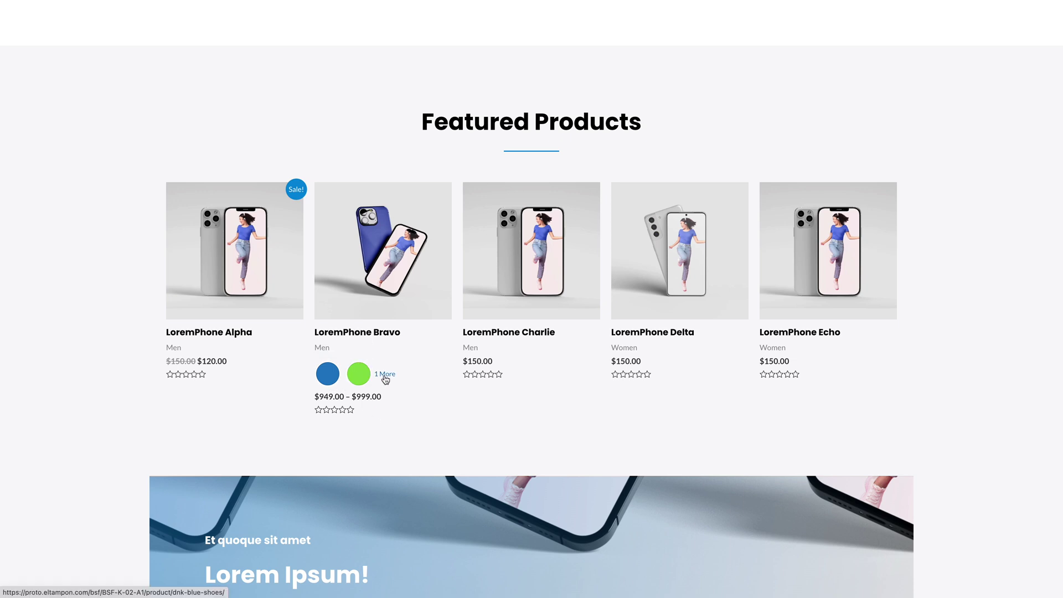
left_click(384, 283)
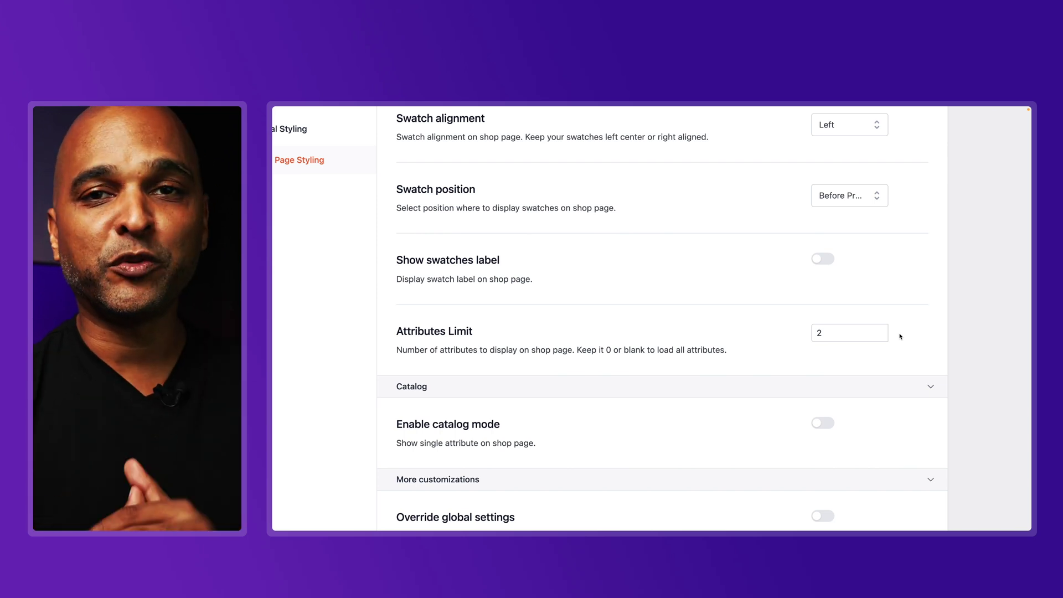
double_click(822, 333)
type("3")
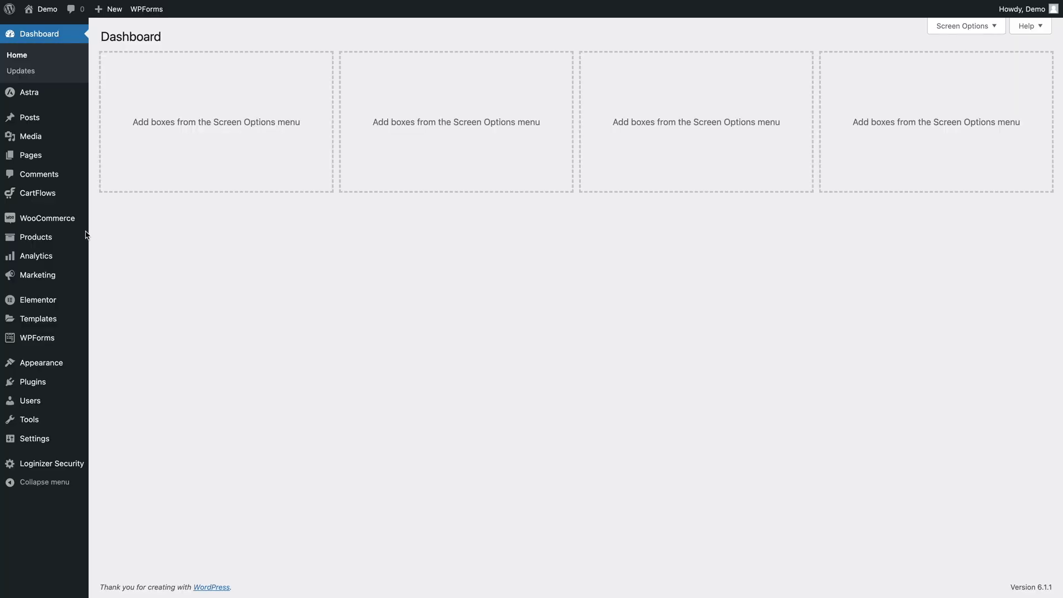
Step: Start a new product attribute named Color with slug color
mouse_move(86, 237)
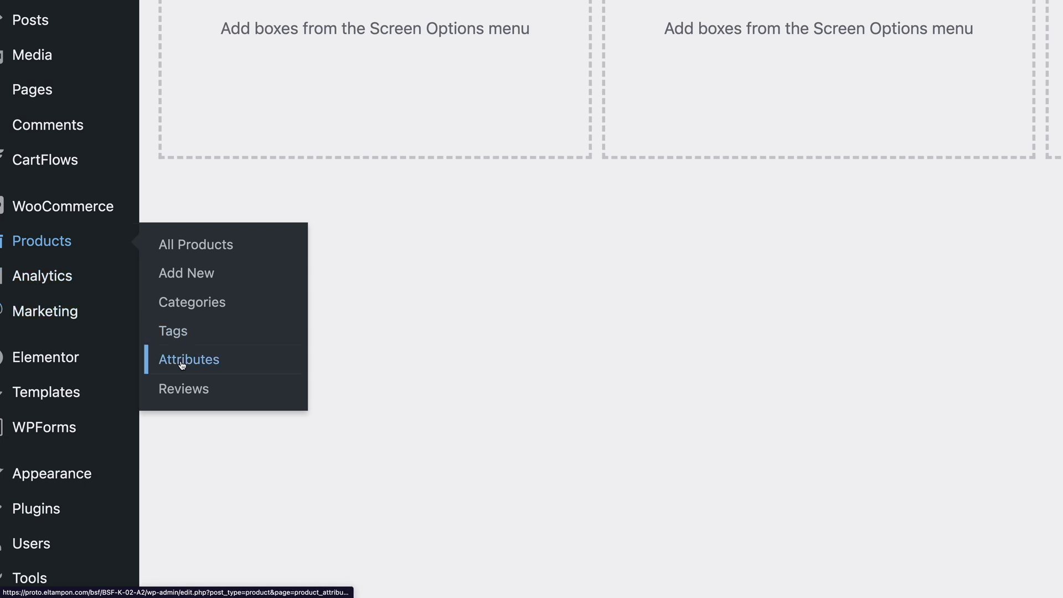
left_click(182, 365)
left_click(136, 160)
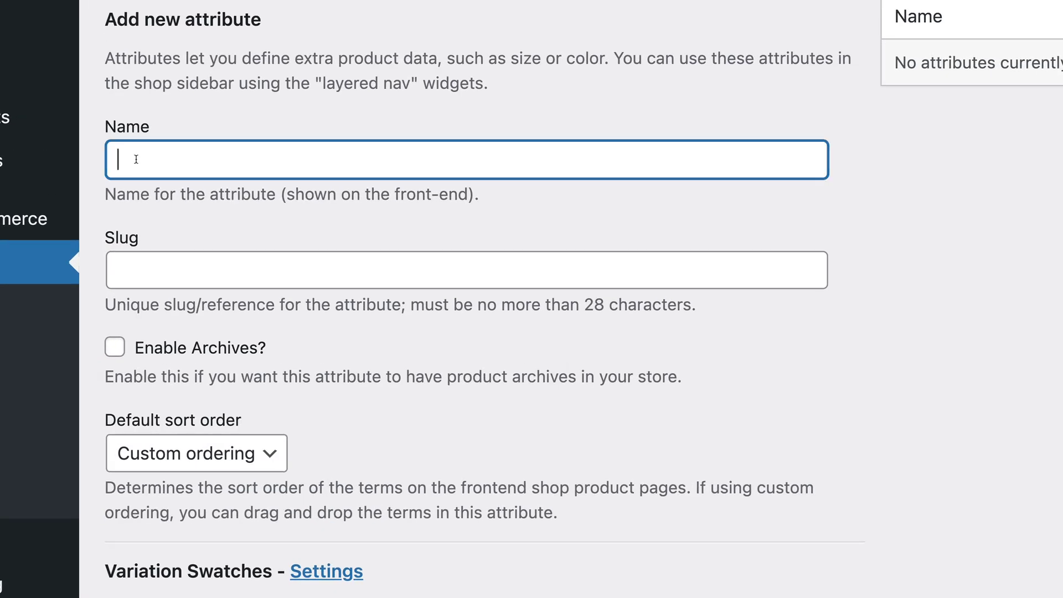
type("Color")
left_click(124, 268)
type("color")
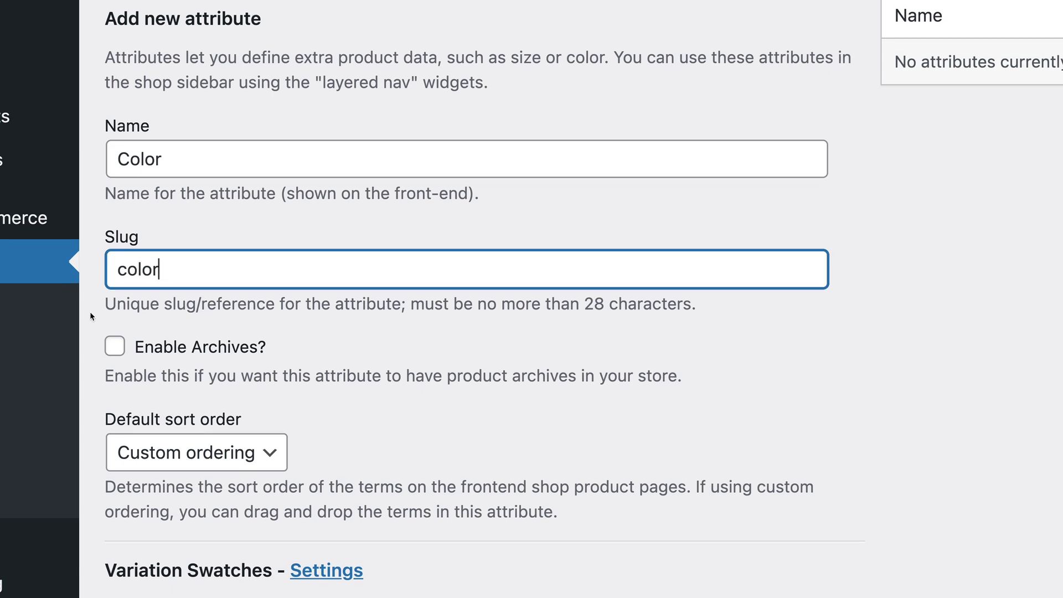
Step: Give the attribute a Color swatch type and Circle shape, then add it
scroll(91, 313, "down", 5)
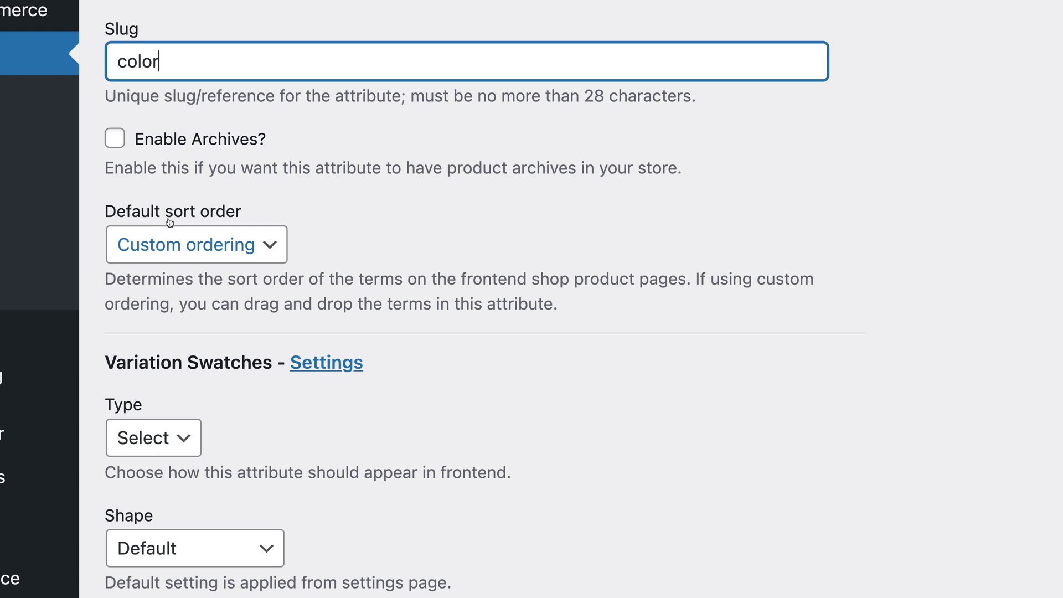
scroll(106, 335, "down", 3)
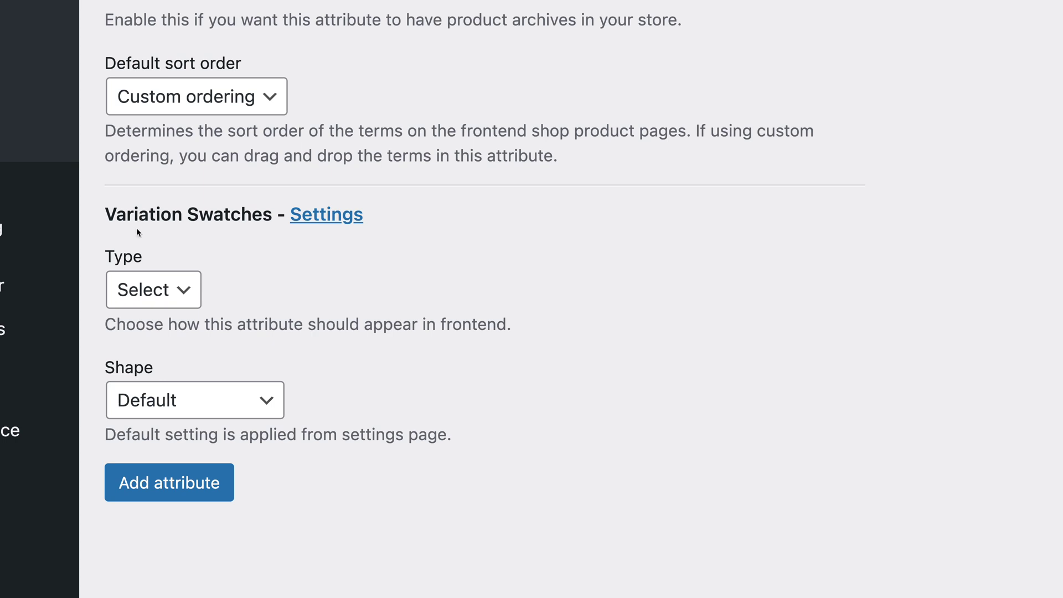
left_click(143, 289)
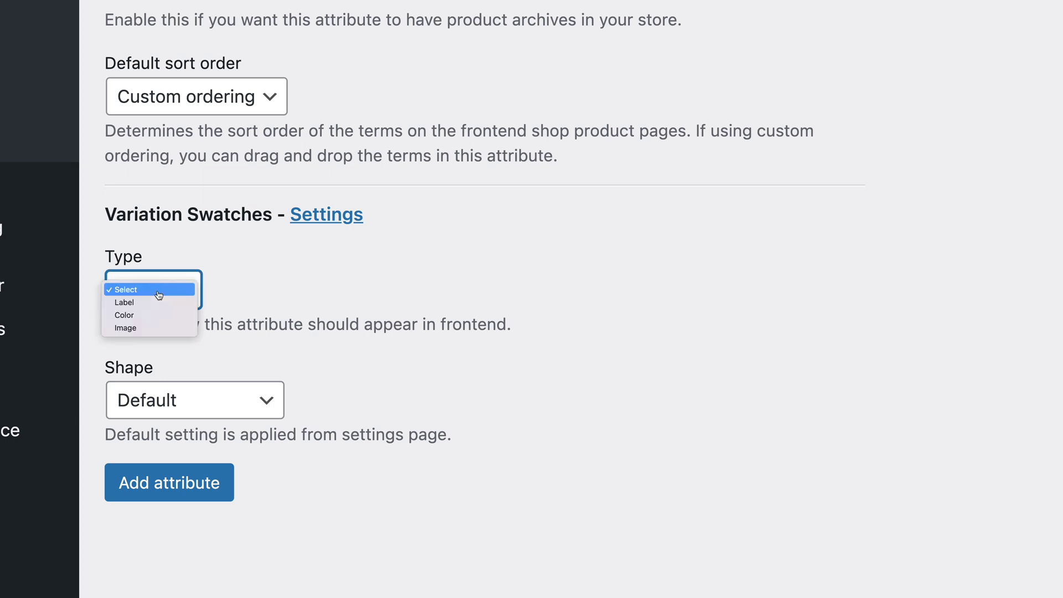
left_click(133, 316)
left_click(136, 400)
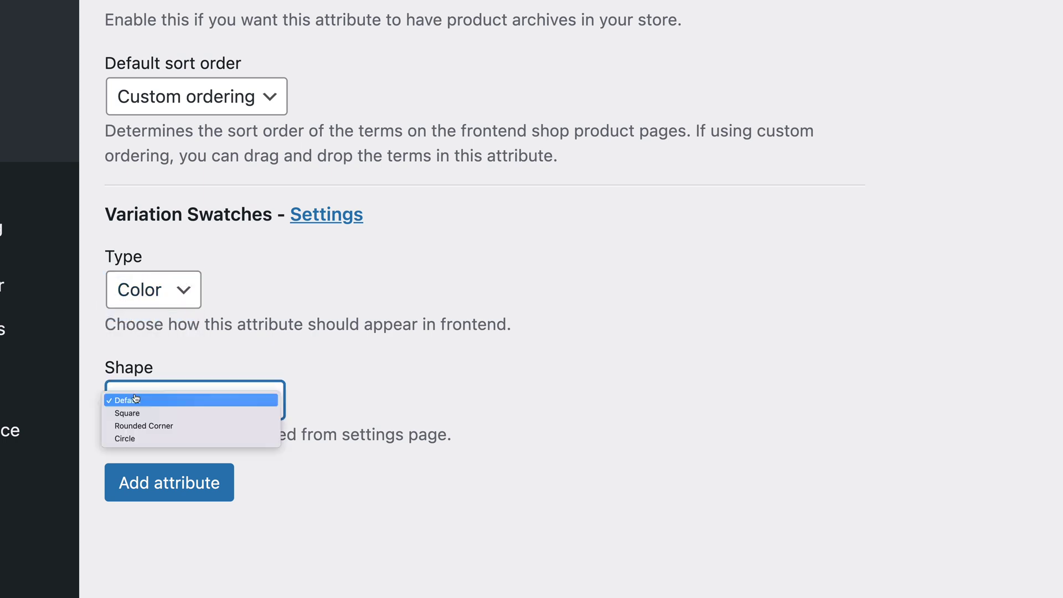
left_click(133, 439)
scroll(105, 456, "down", 4)
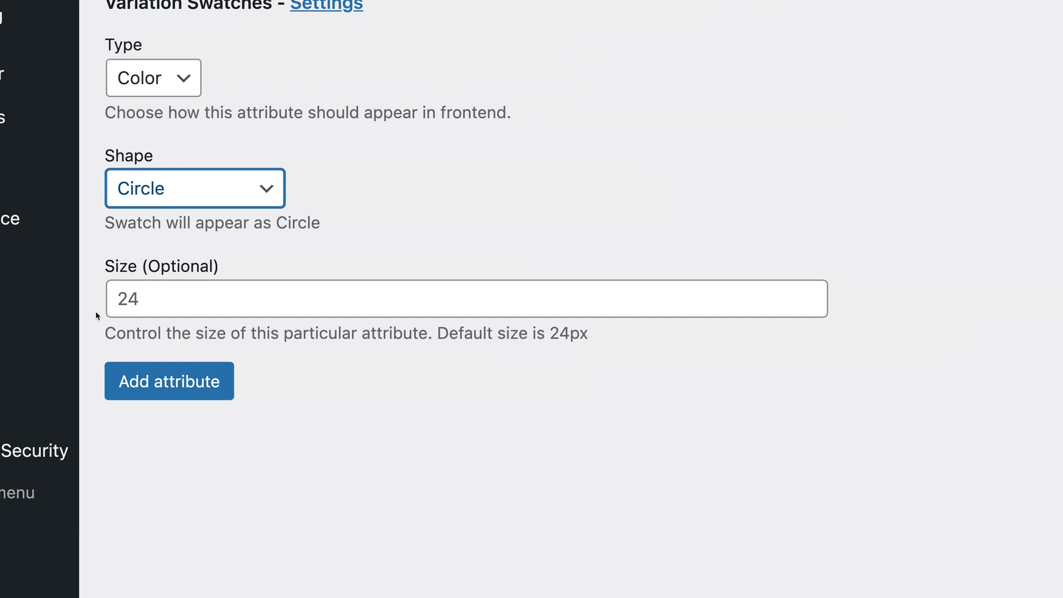
left_click(147, 379)
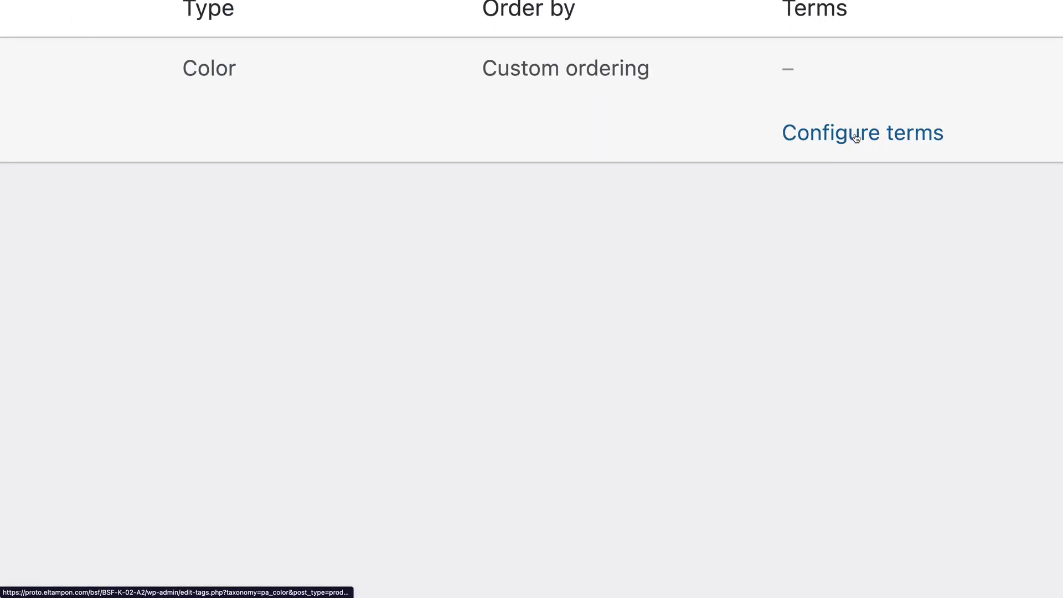
Step: Add a Red term with slug red and a red swatch to Color, then start a new product
left_click(856, 139)
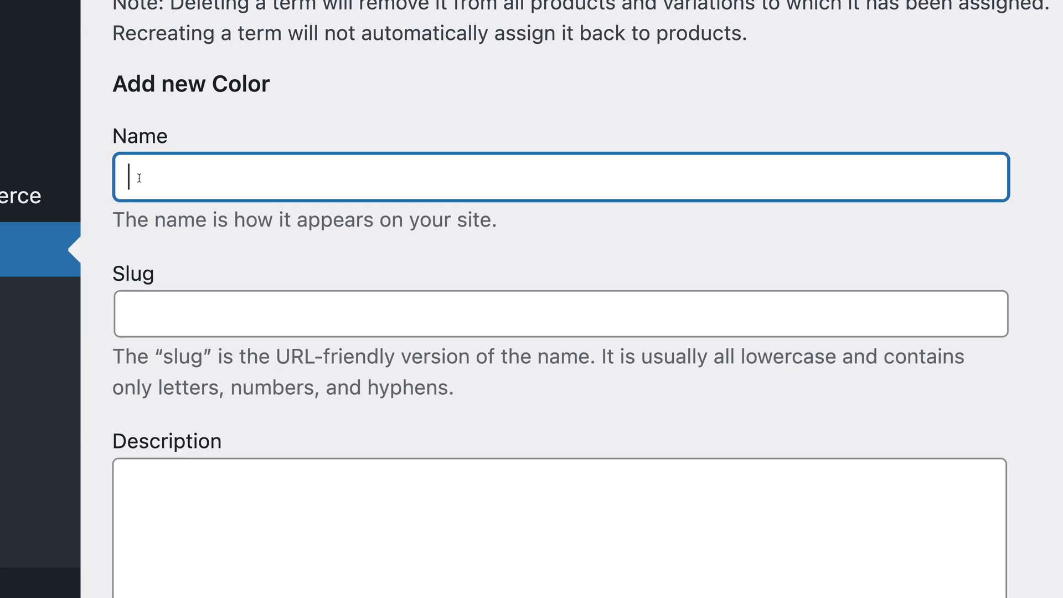
type("Red")
left_click(139, 301)
type("r")
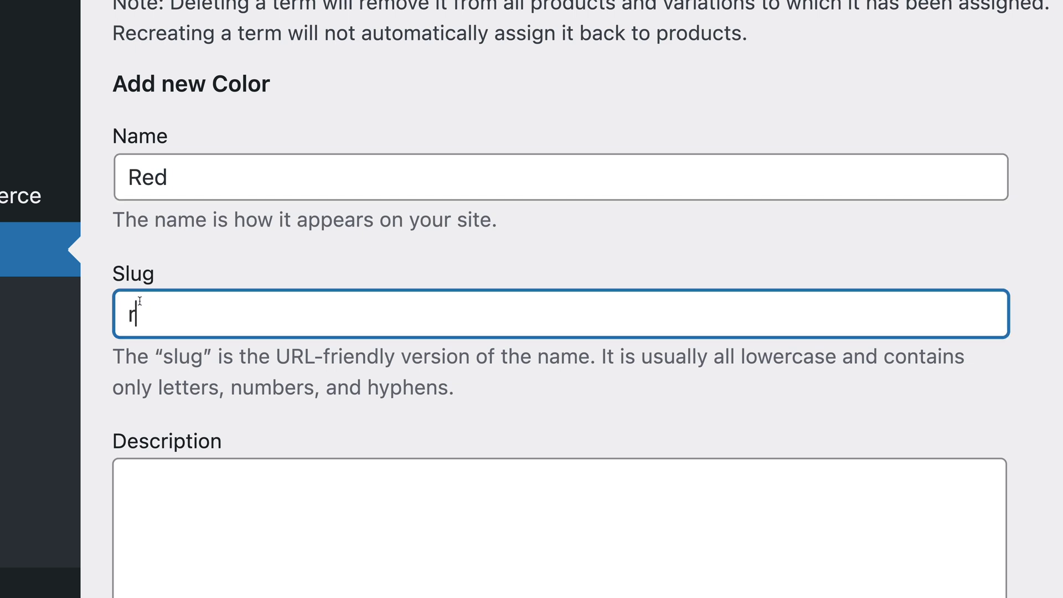
type("ed")
scroll(91, 391, "down", 5)
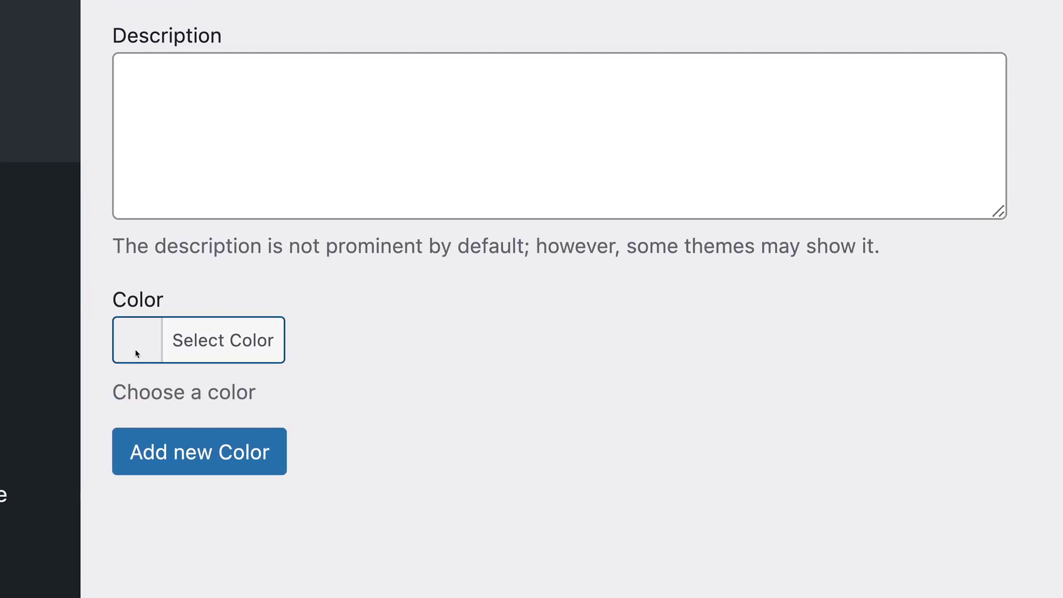
left_click(137, 353)
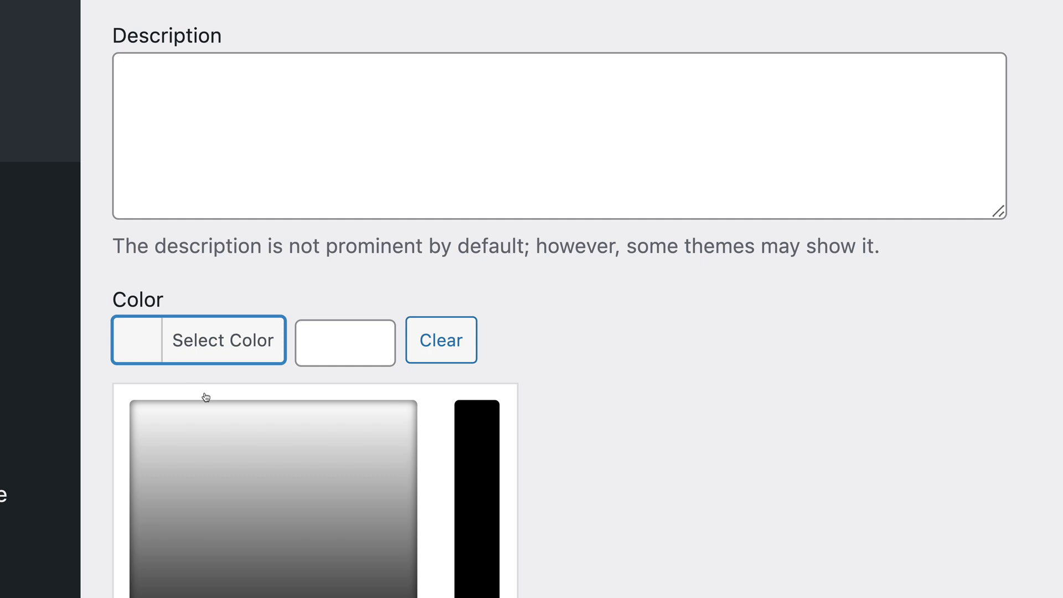
scroll(207, 396, "down", 6)
left_click(221, 347)
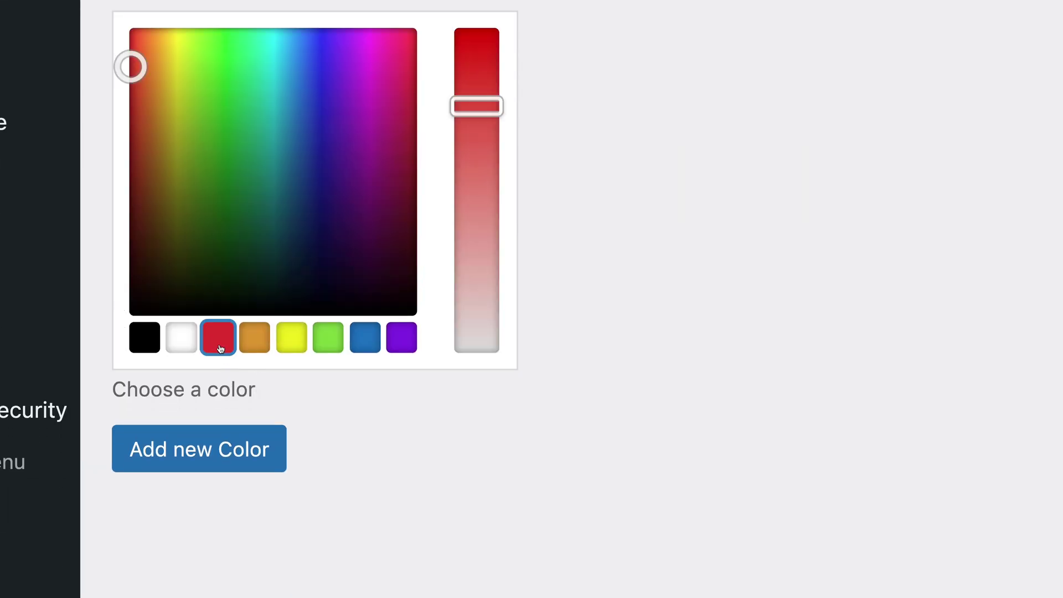
left_click(191, 454)
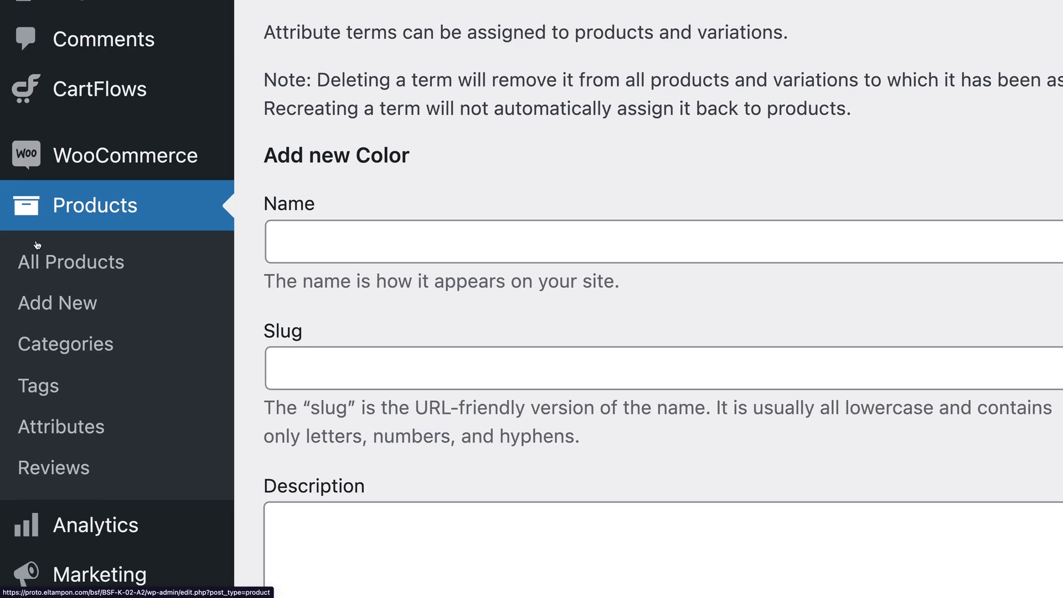
left_click(78, 305)
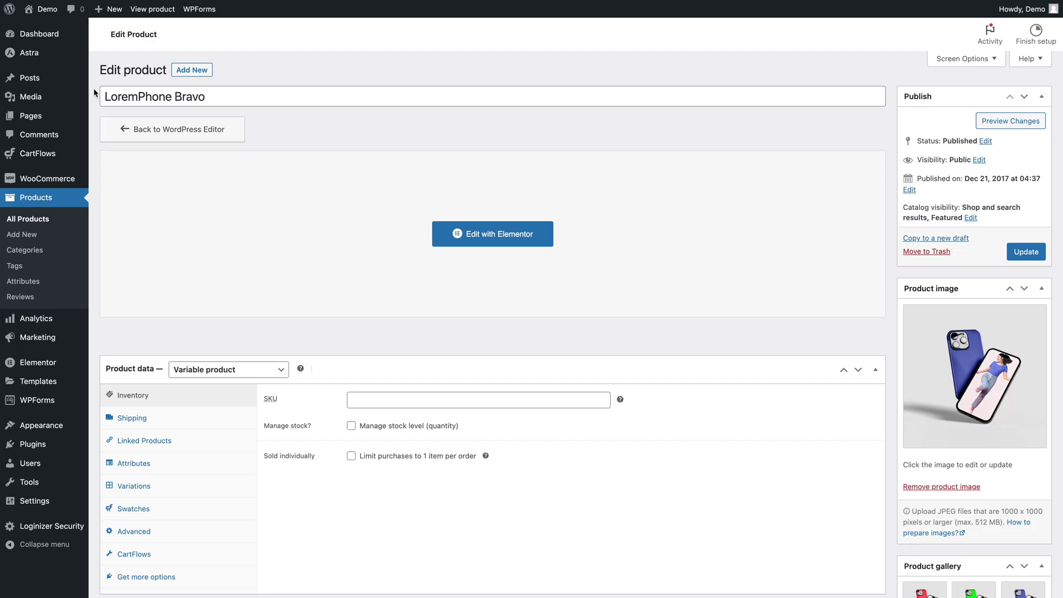
Step: Keep LoremPhone Bravo as a Variable product and add the Color attribute
scroll(93, 367, "down", 3)
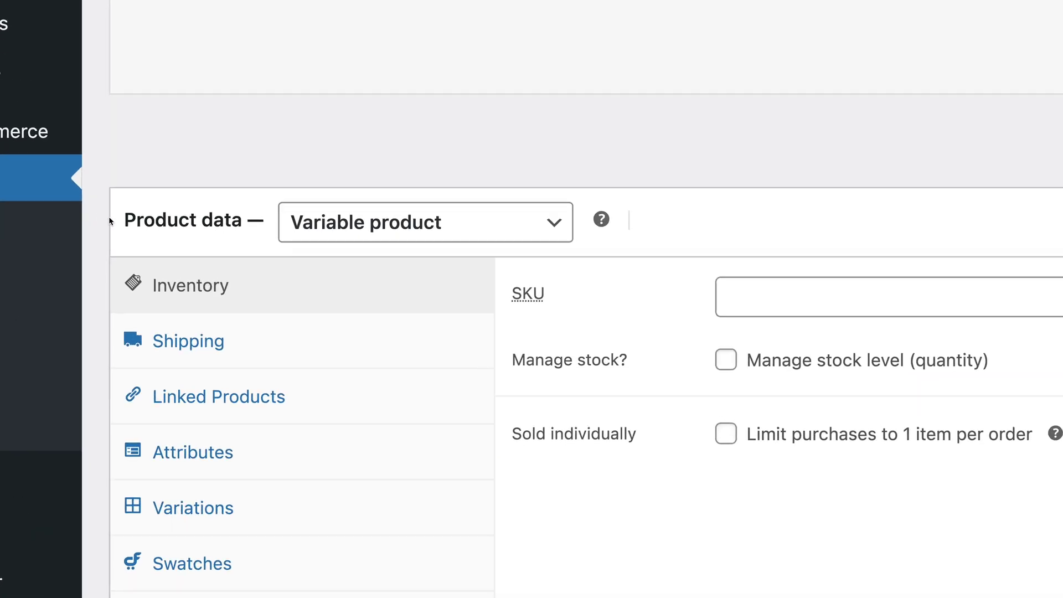
left_click(348, 224)
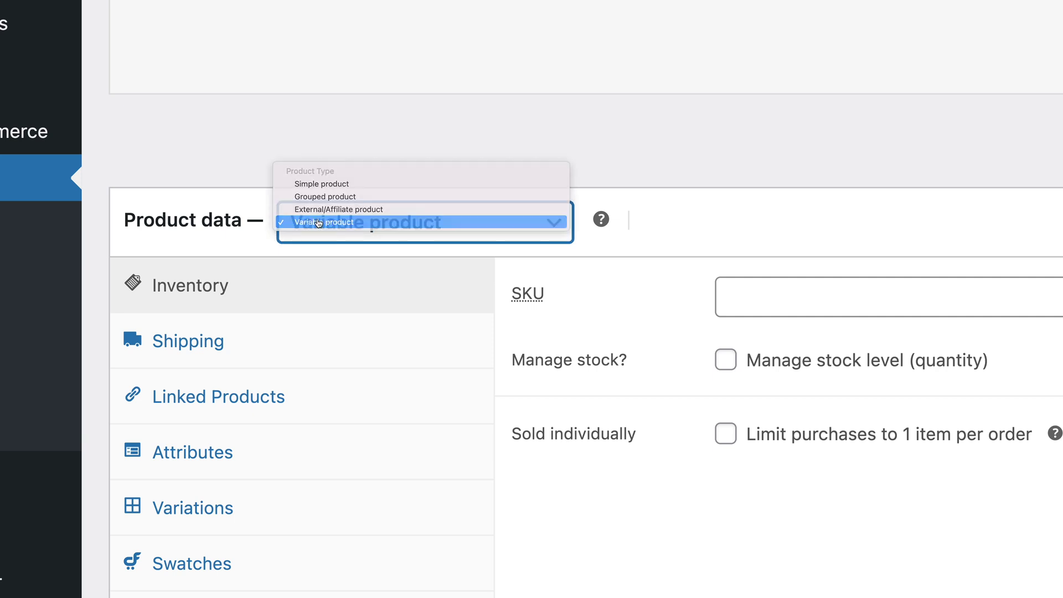
left_click(319, 223)
scroll(247, 240, "down", 5)
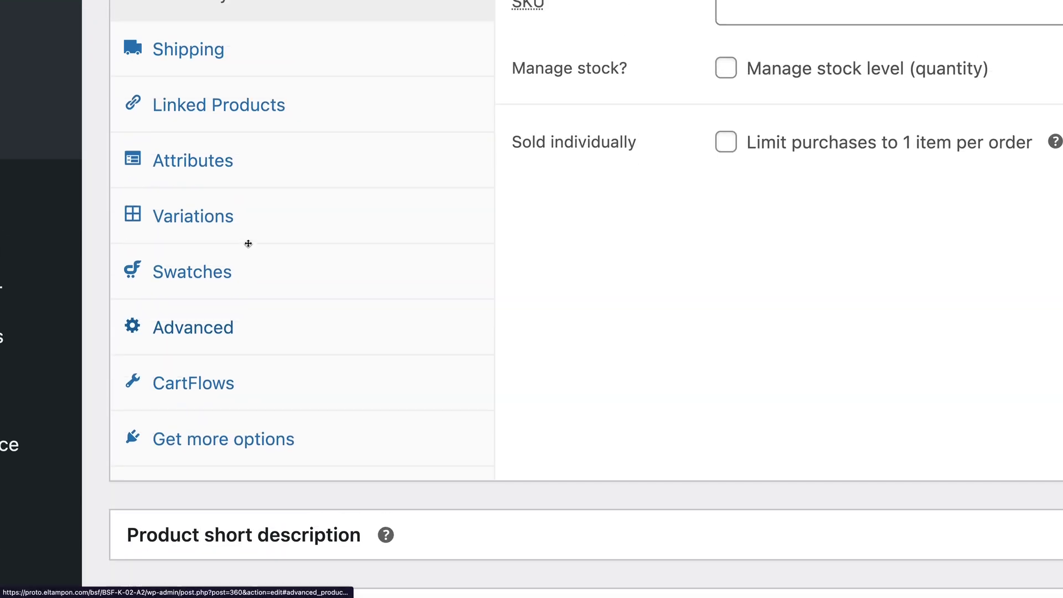
scroll(248, 243, "up", 3)
left_click(188, 367)
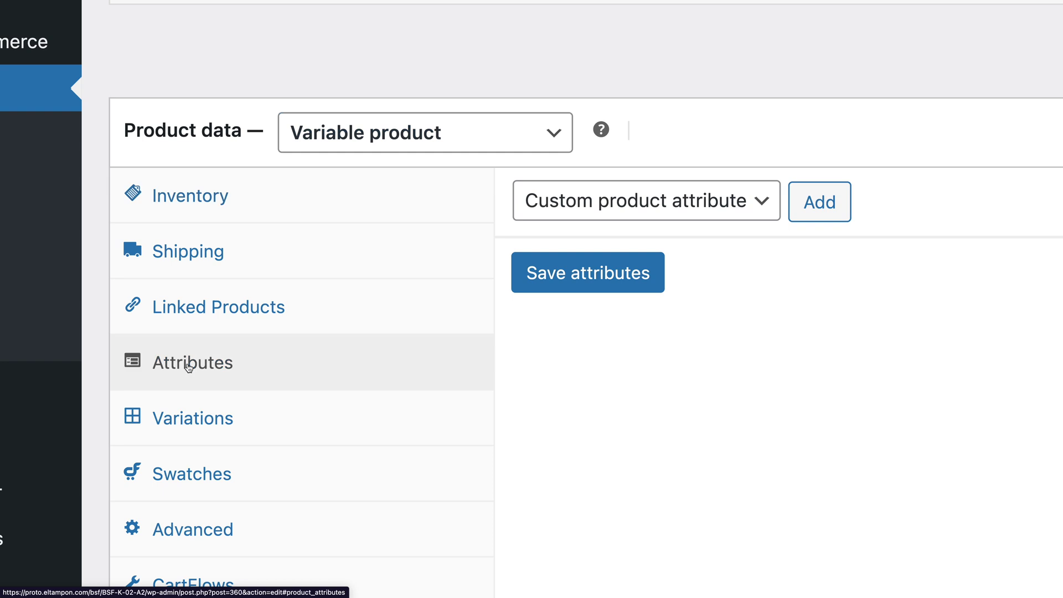
left_click(581, 209)
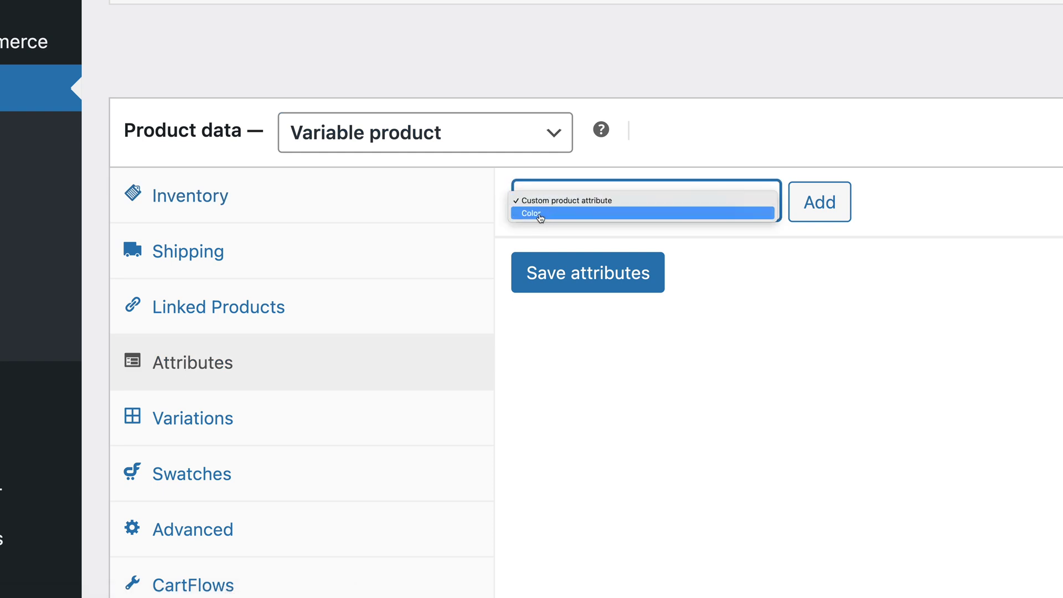
left_click(541, 214)
left_click(812, 209)
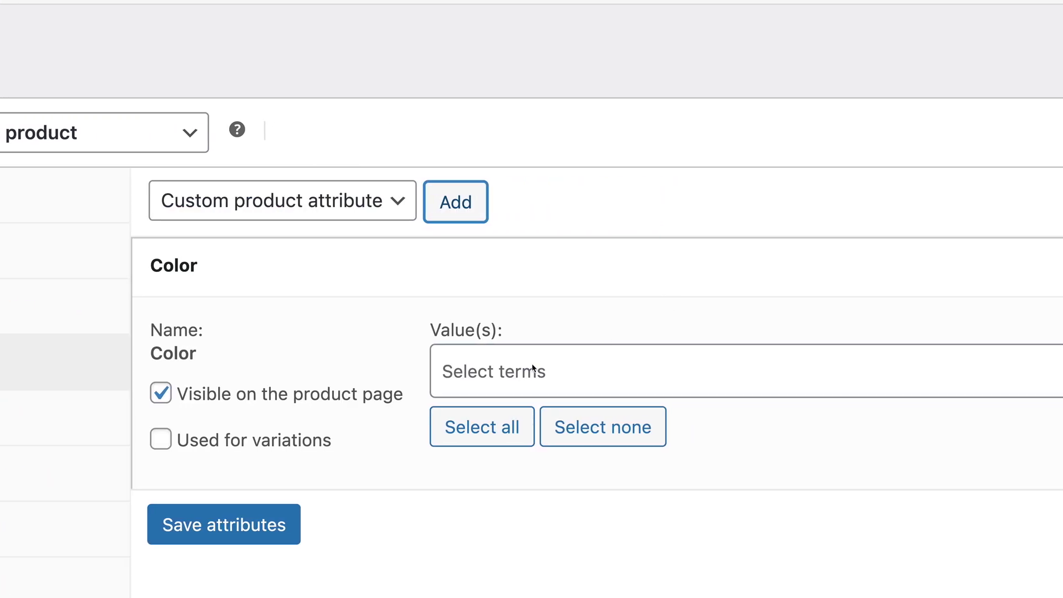
Step: Select all Color values, mark them Used for variations, and save the attributes
left_click(471, 375)
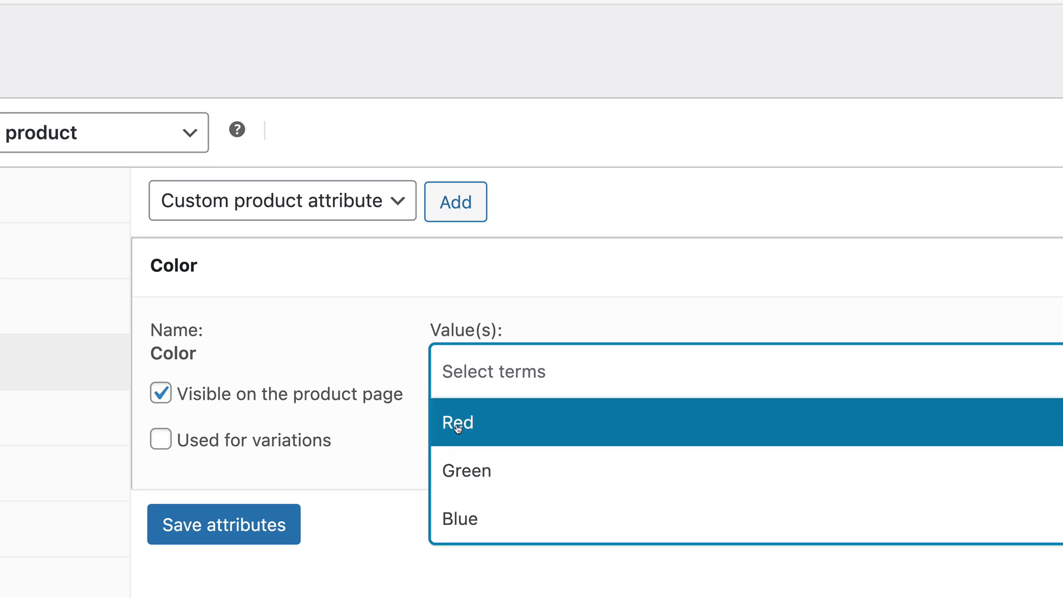
left_click(396, 365)
left_click(487, 428)
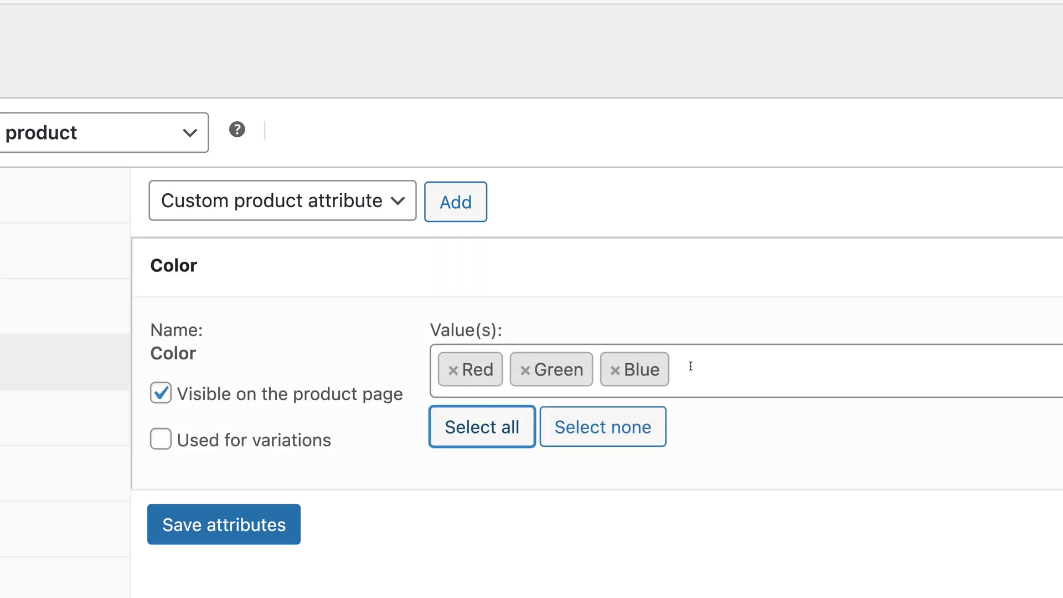
left_click(158, 439)
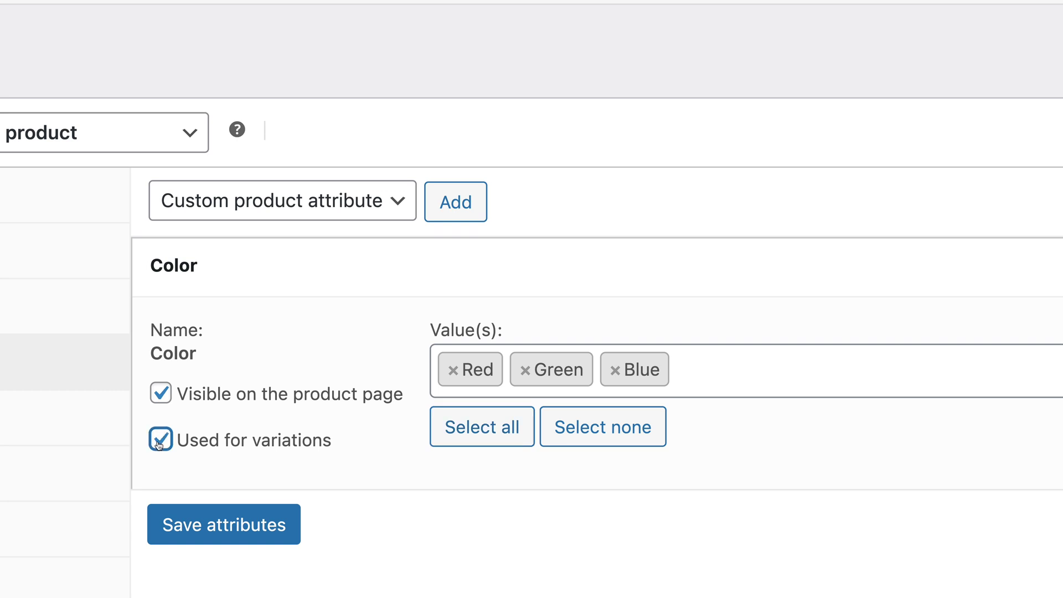
left_click(207, 522)
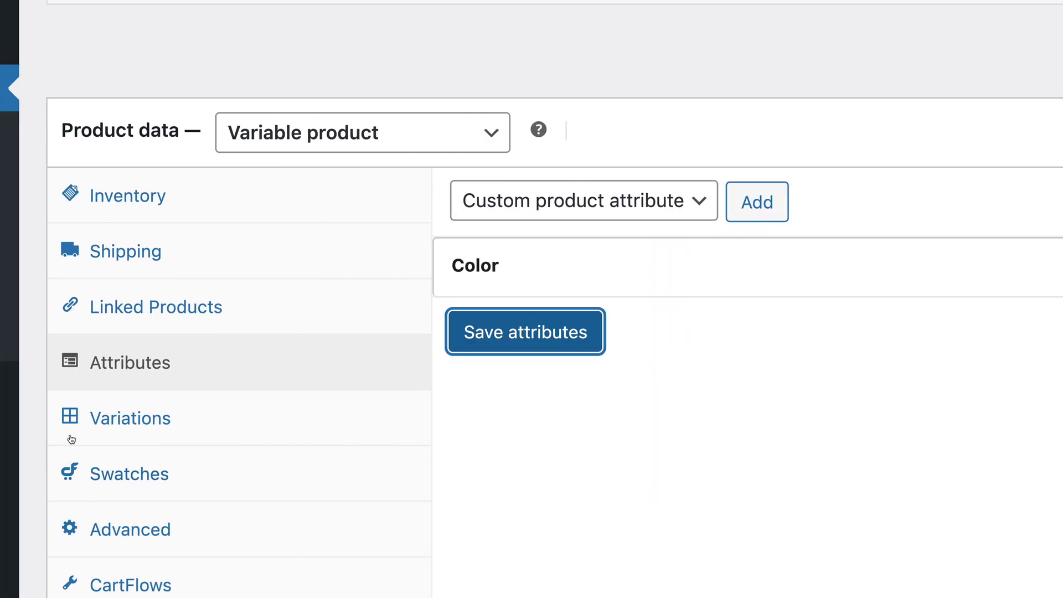
left_click(104, 424)
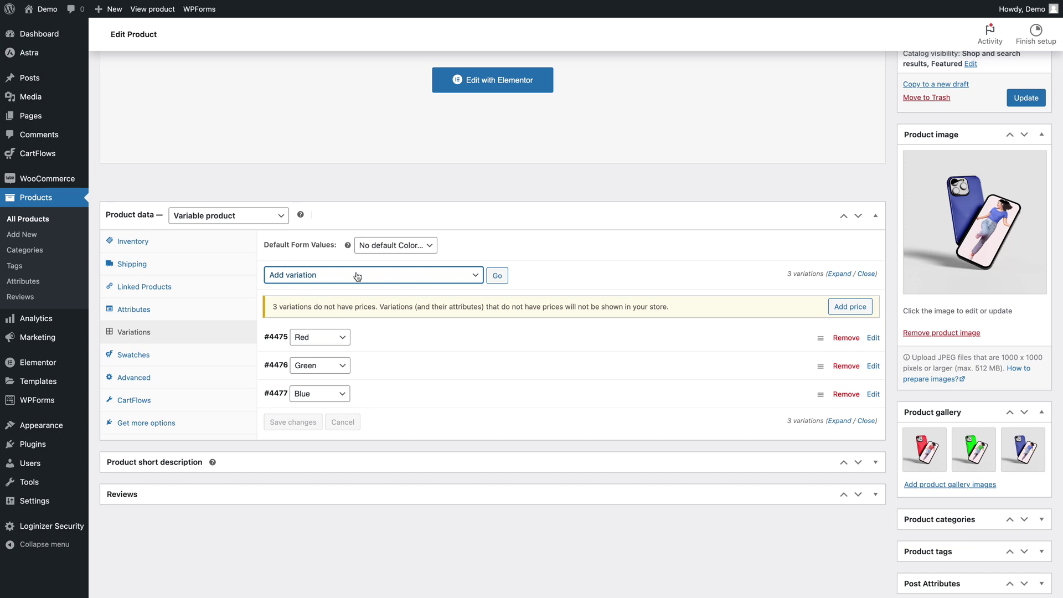
Step: Open and close the variation bulk-action list, leaving the Red, Green and Blue variations unchanged
left_click(277, 279)
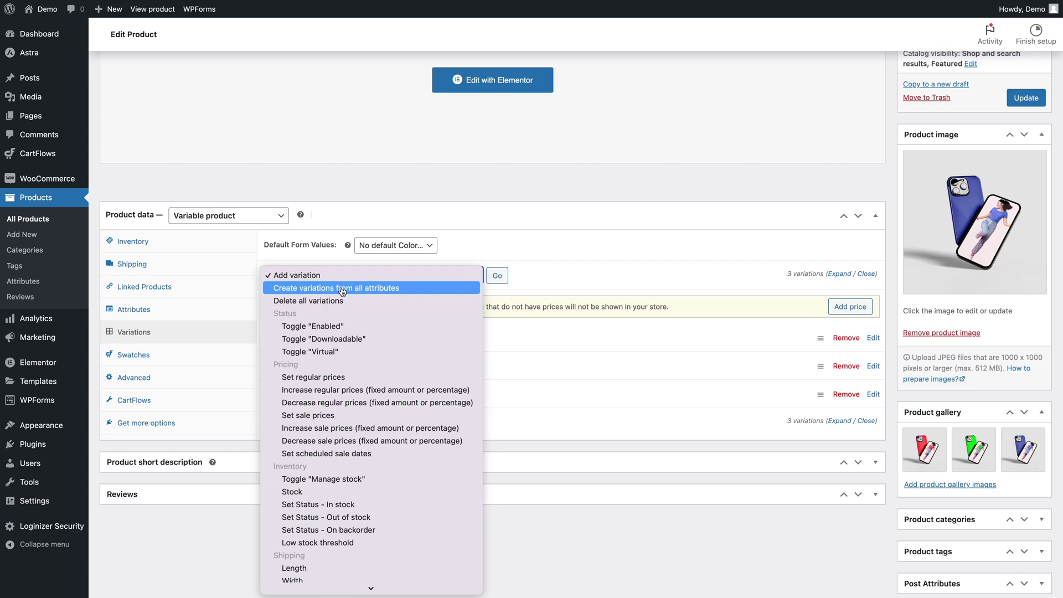
left_click(522, 241)
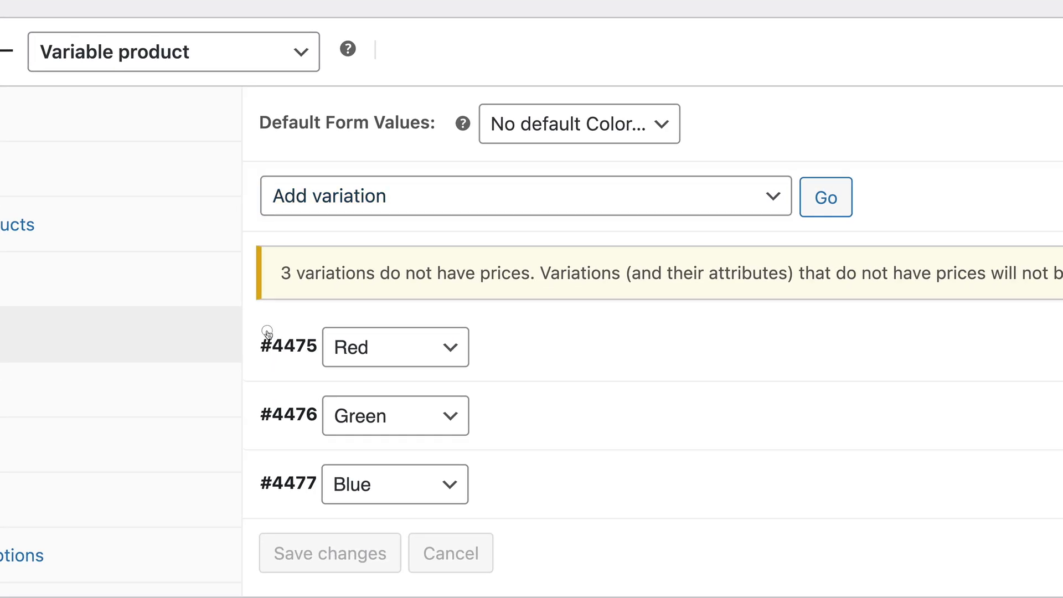
Step: Give the Red variation the red phone image and a 999 regular price
left_click(268, 334)
scroll(269, 335, "down", 2)
scroll(268, 335, "down", 3)
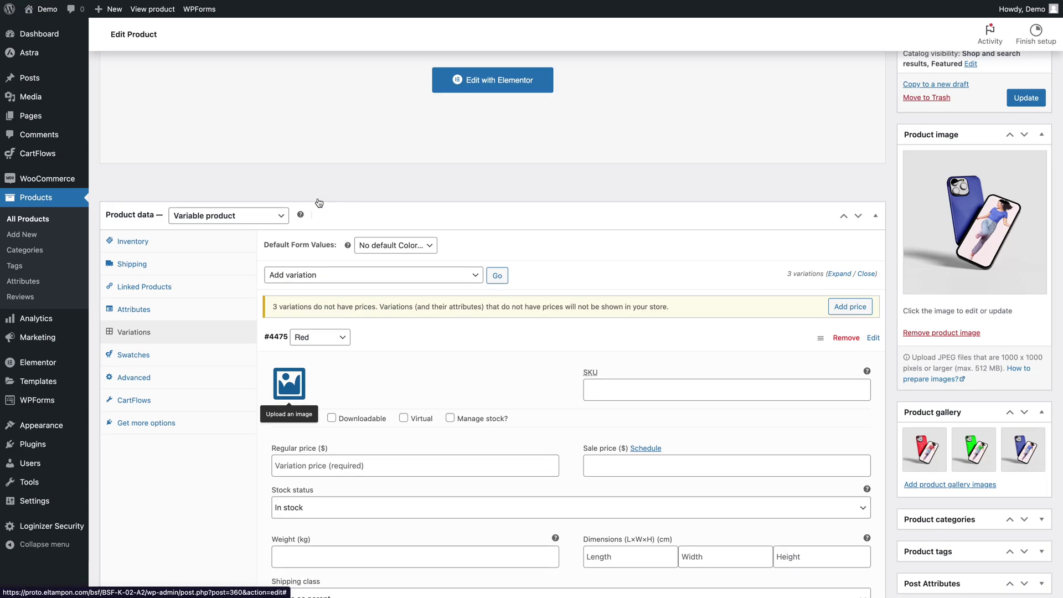
left_click(320, 203)
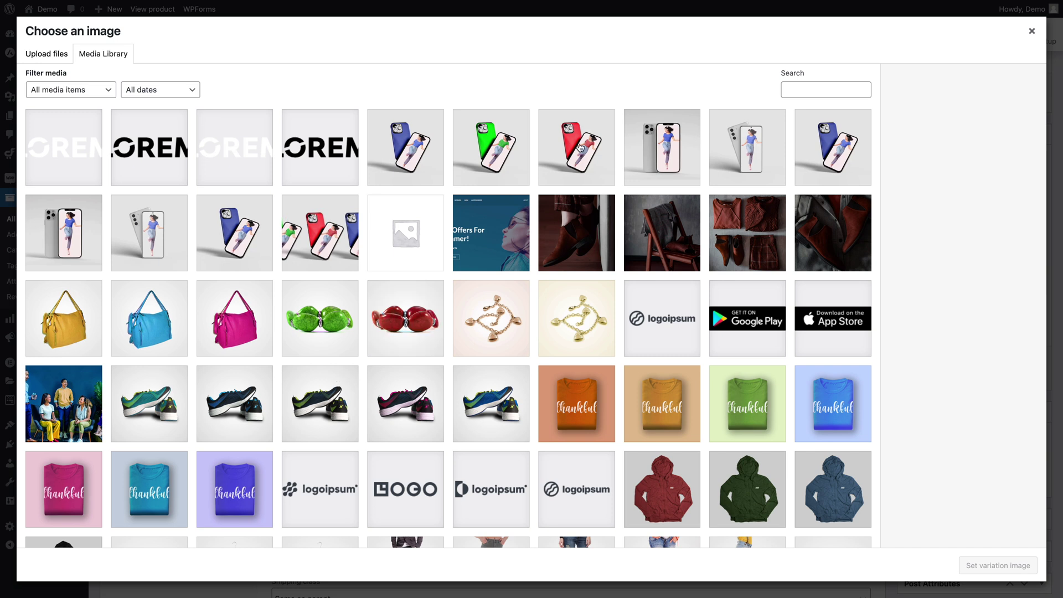
left_click(578, 148)
left_click(984, 566)
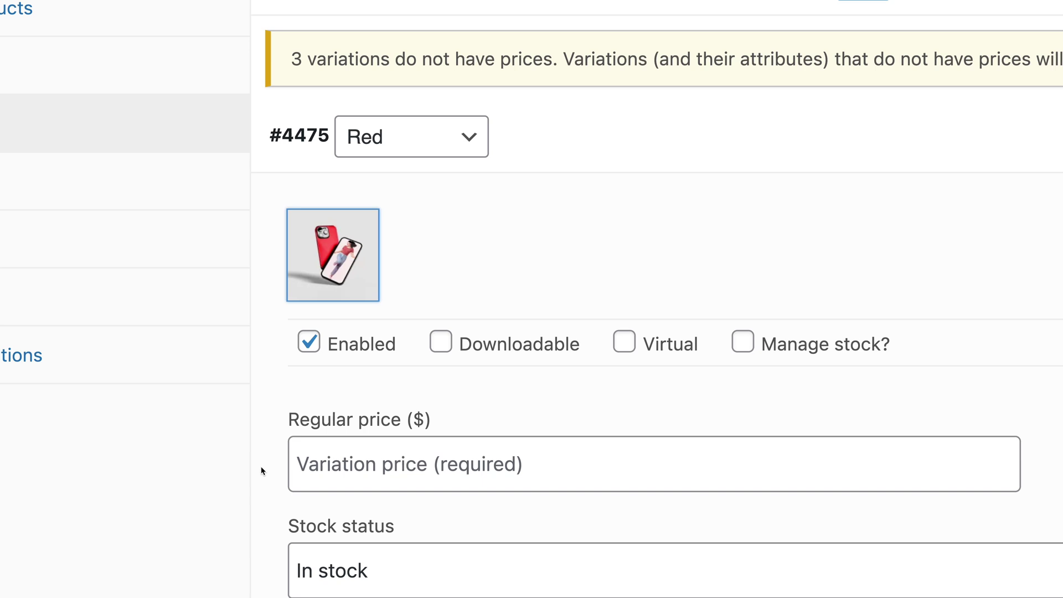
left_click(292, 465)
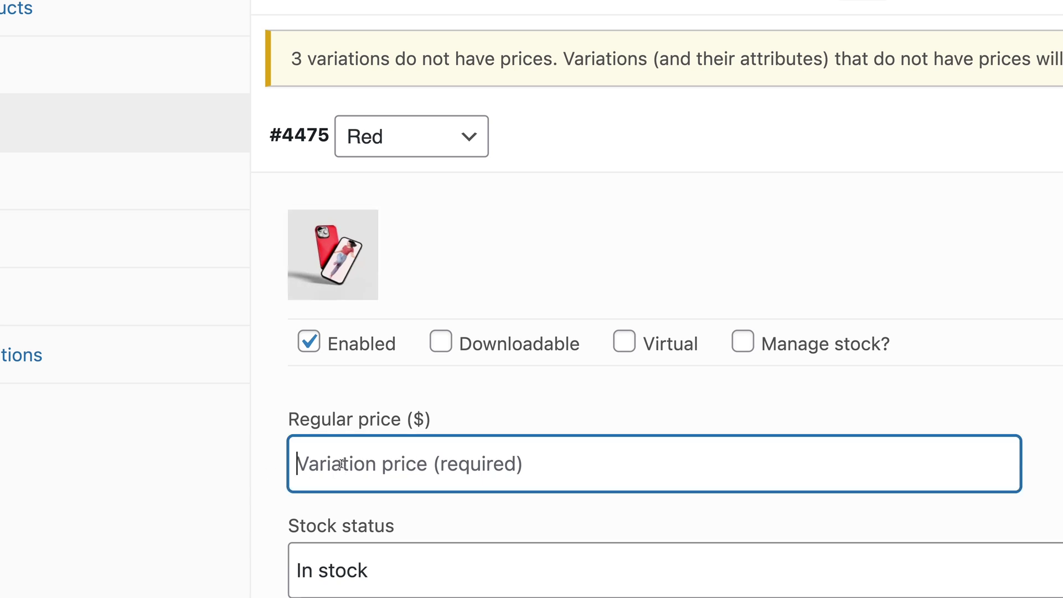
type("999")
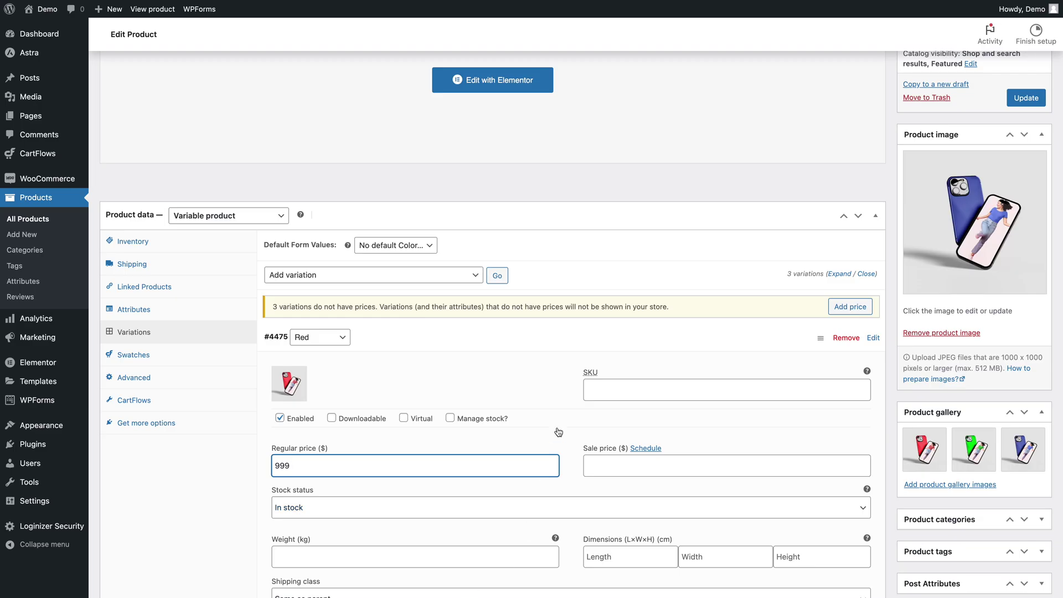
left_click(407, 337)
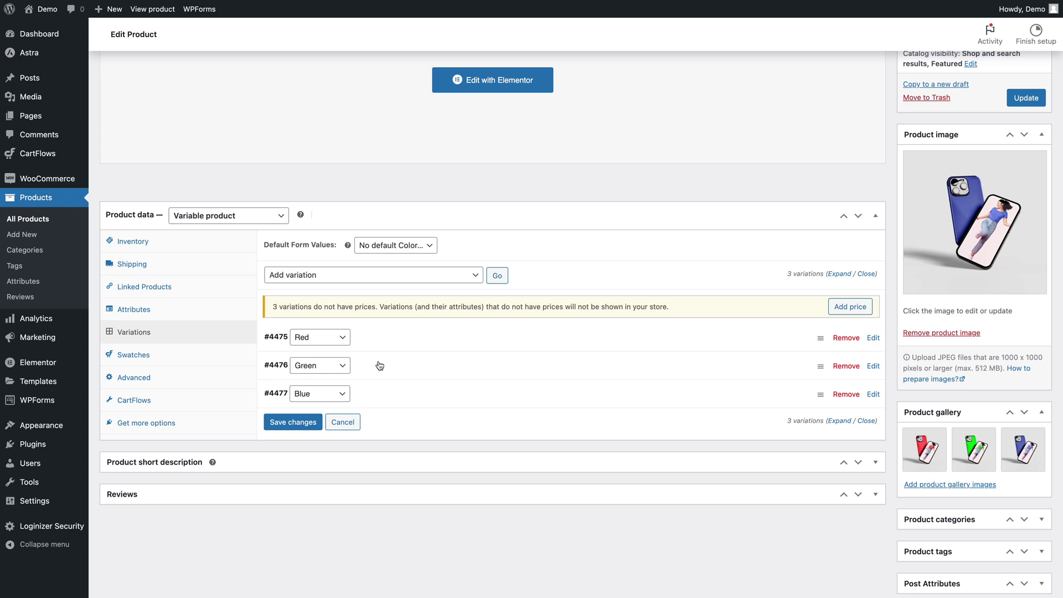
Step: Give the Green variation the green phone image and a 949 regular price
left_click(379, 365)
scroll(385, 396, "down", 3)
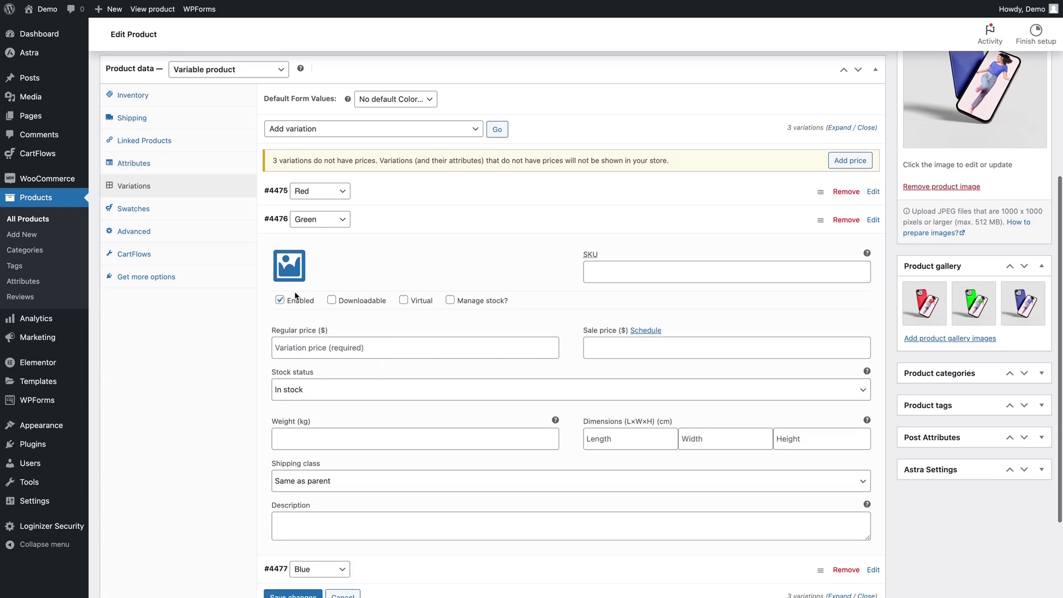
left_click(296, 265)
left_click(496, 154)
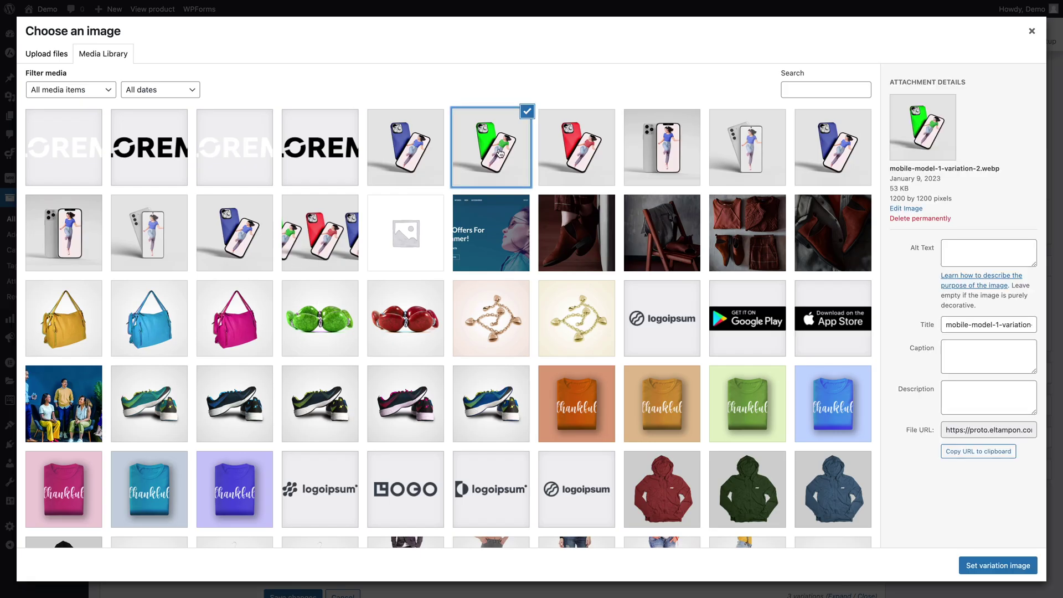
left_click(999, 566)
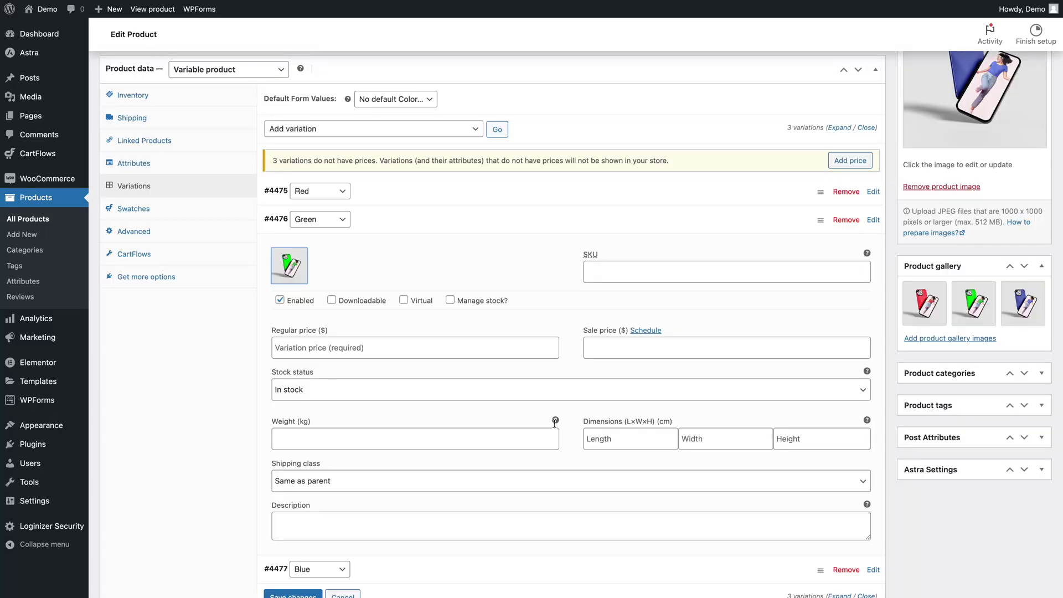
left_click(286, 353)
type("949")
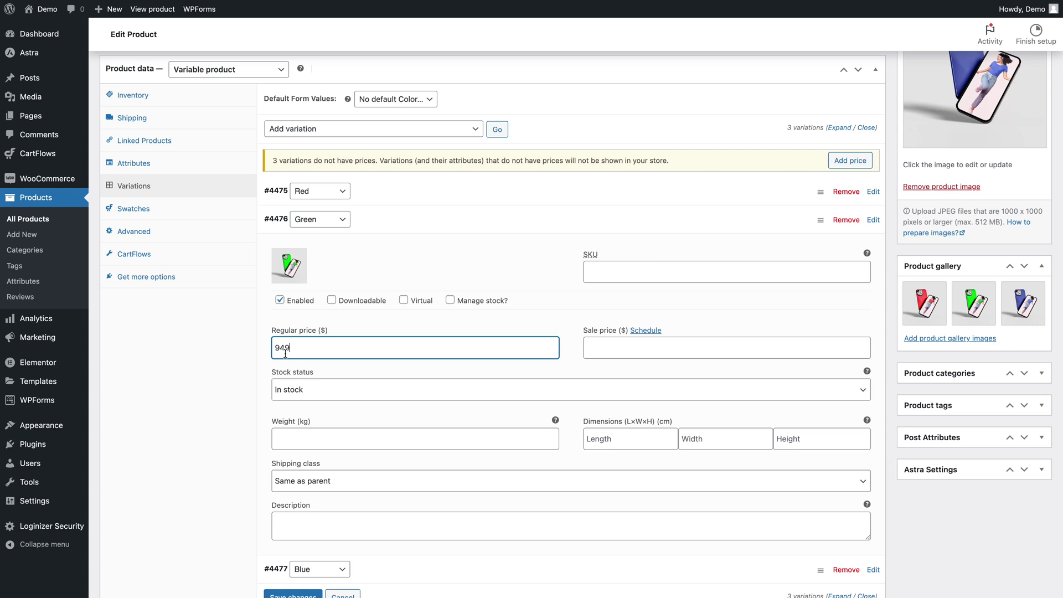
left_click(387, 218)
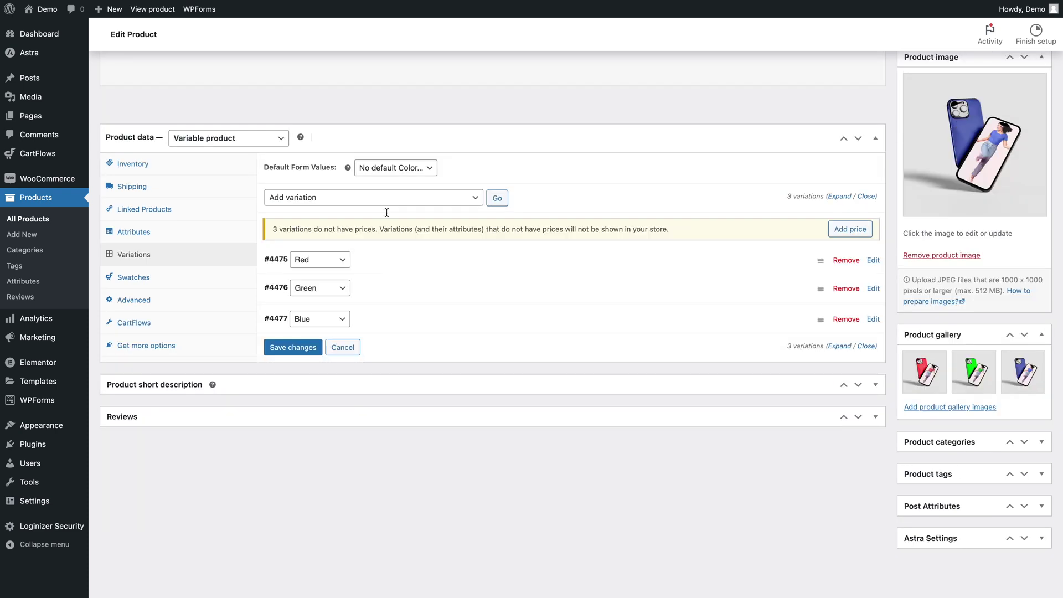
Step: Give the Blue variation the blue phone image and a 999 regular price
left_click(364, 318)
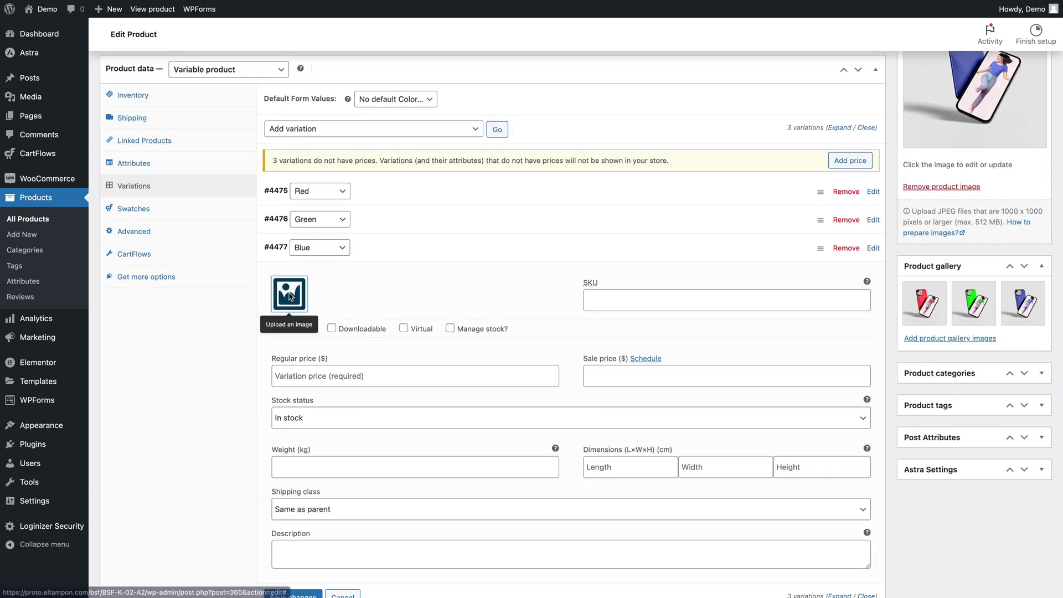
left_click(290, 292)
left_click(409, 172)
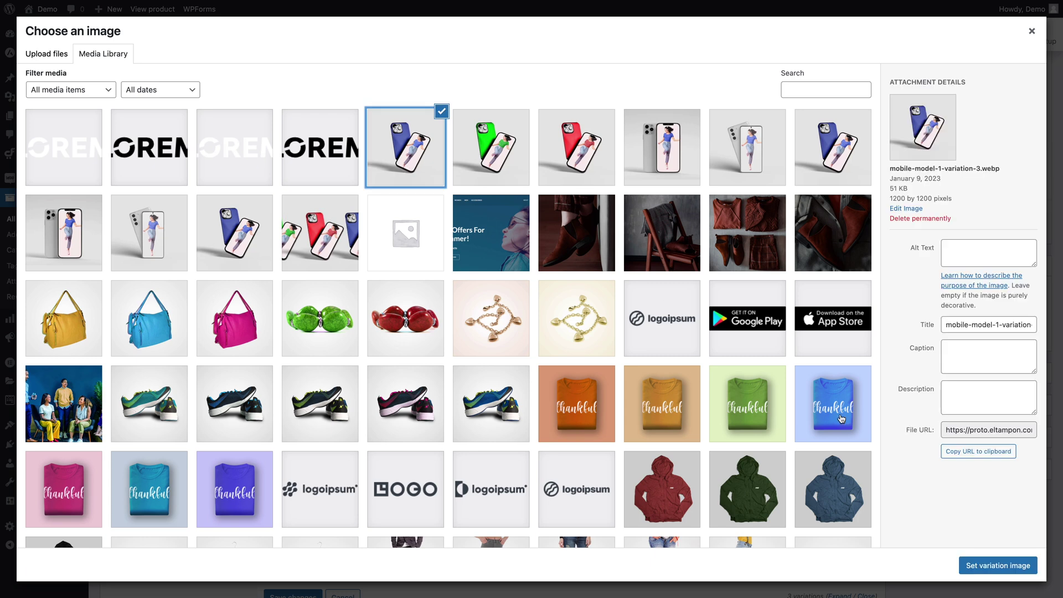
left_click(989, 566)
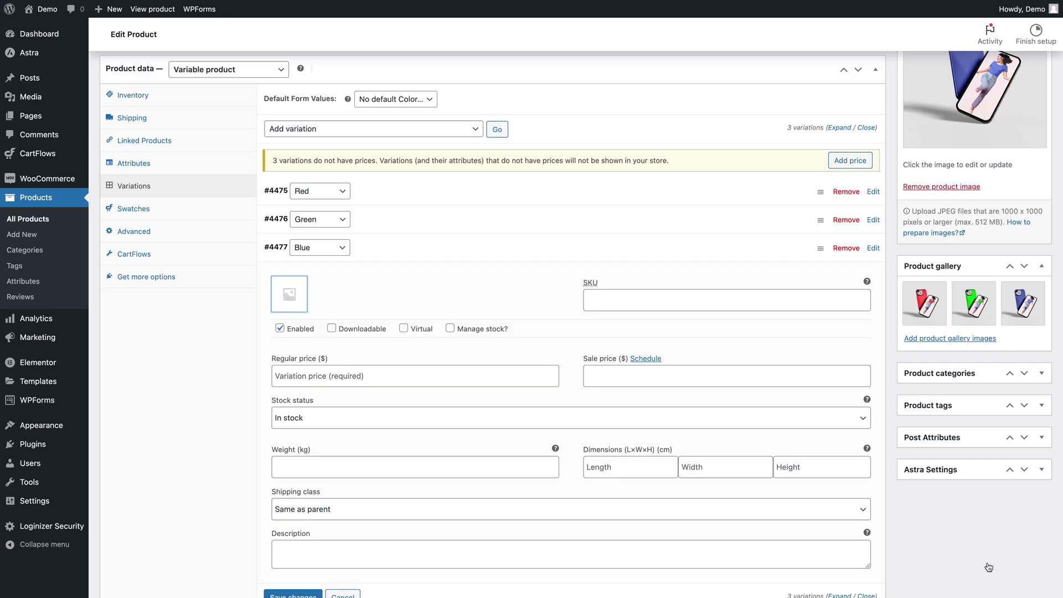
left_click(291, 379)
type("999")
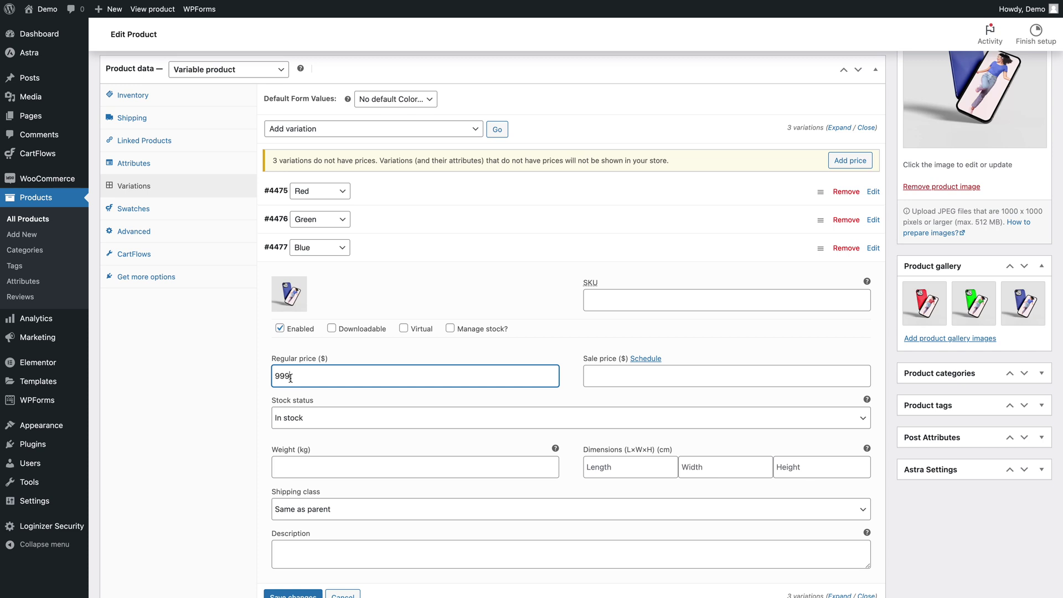
left_click(387, 249)
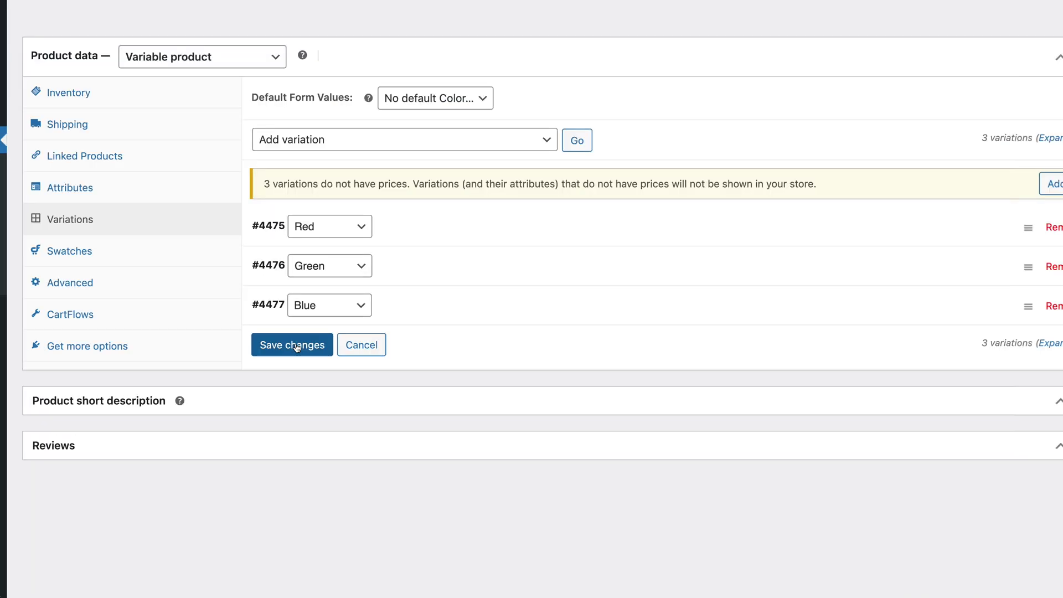
Step: Save the variation changes and update the LoremPhone Bravo product
left_click(297, 346)
left_click(152, 390)
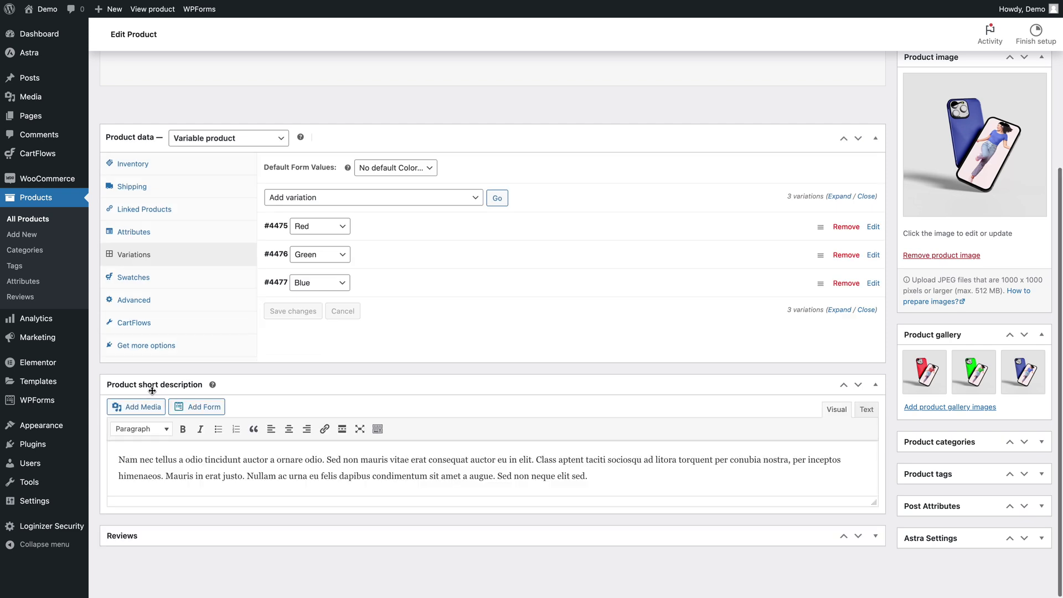
left_click(174, 387)
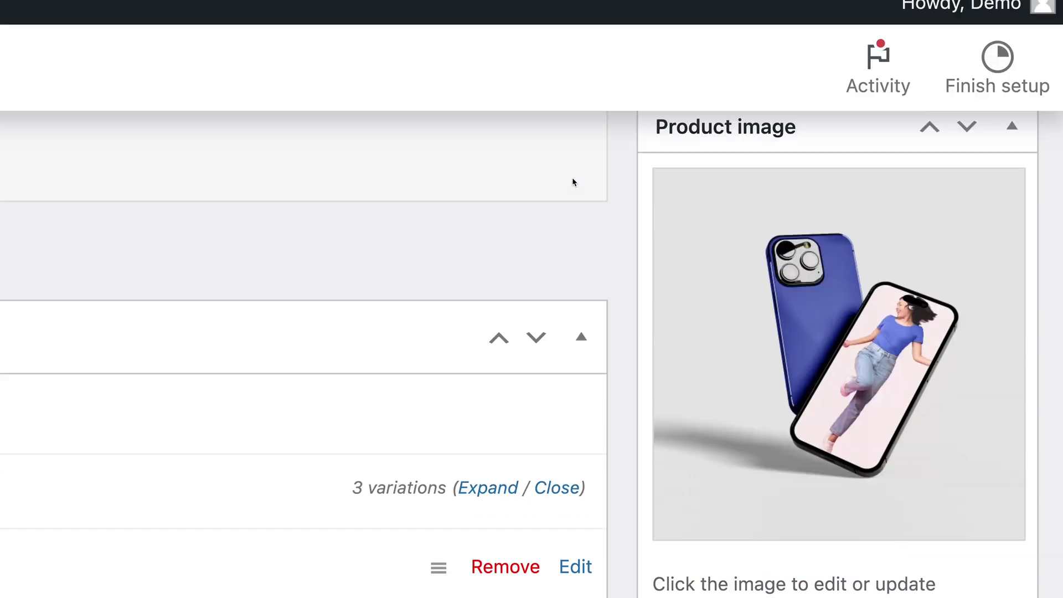
scroll(573, 180, "up", 5)
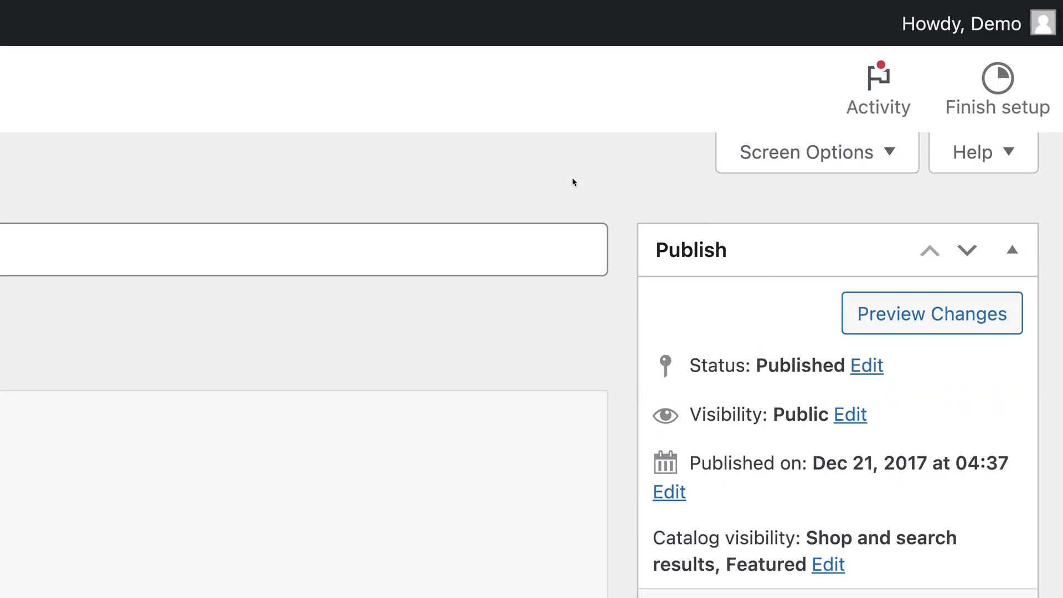
left_click(967, 322)
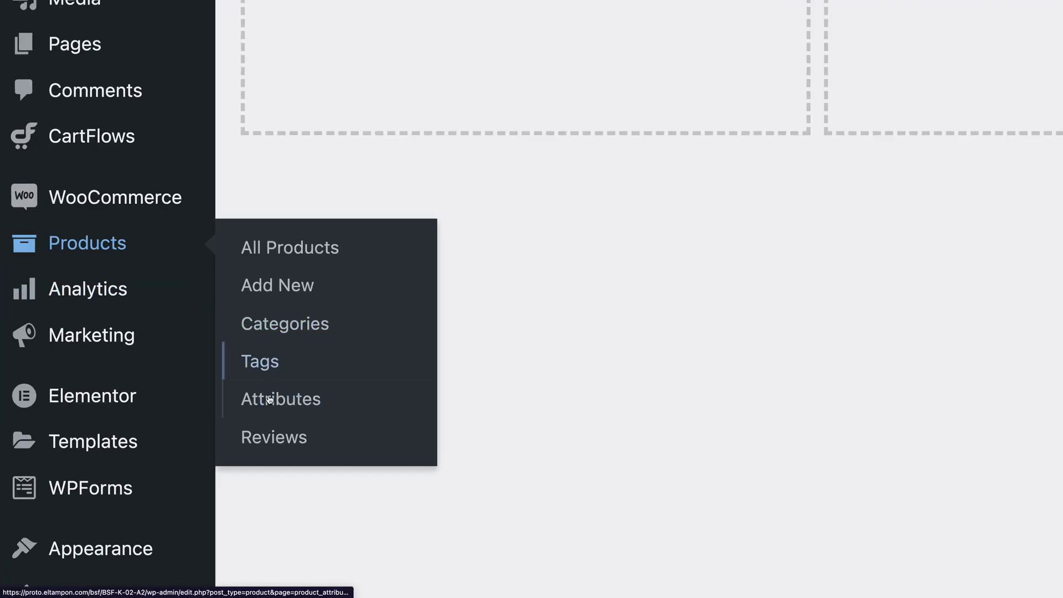
Step: Open the Color attribute's settings to check its circle swatch type, then return
left_click(270, 400)
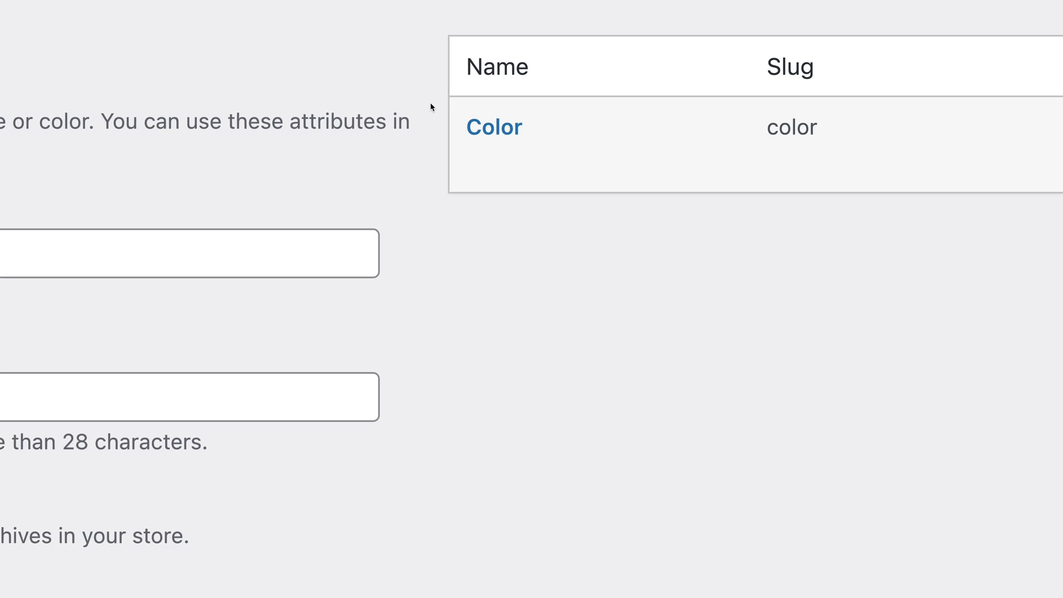
mouse_move(487, 165)
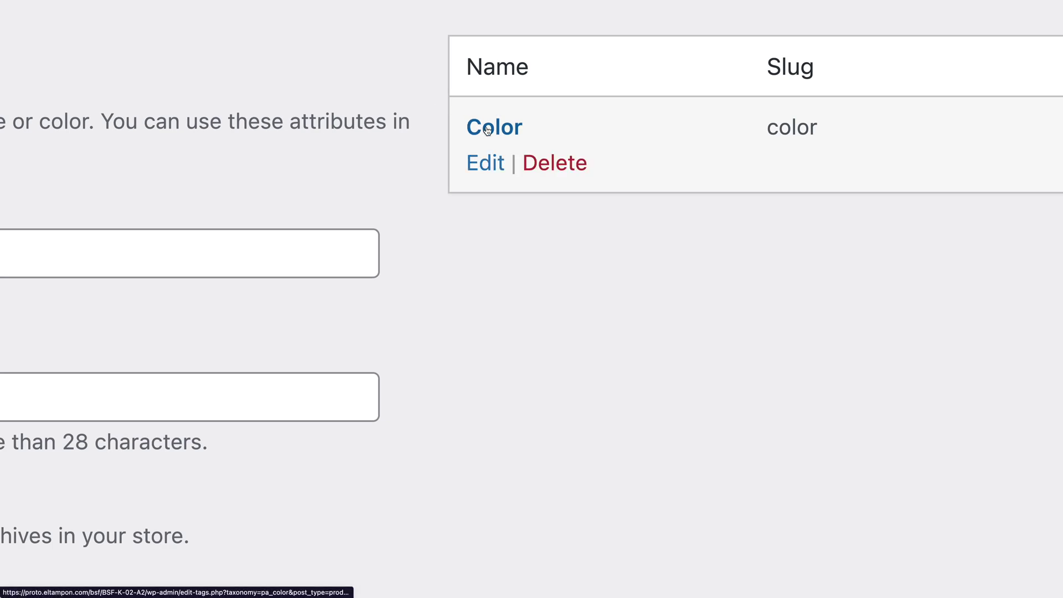
left_click(487, 165)
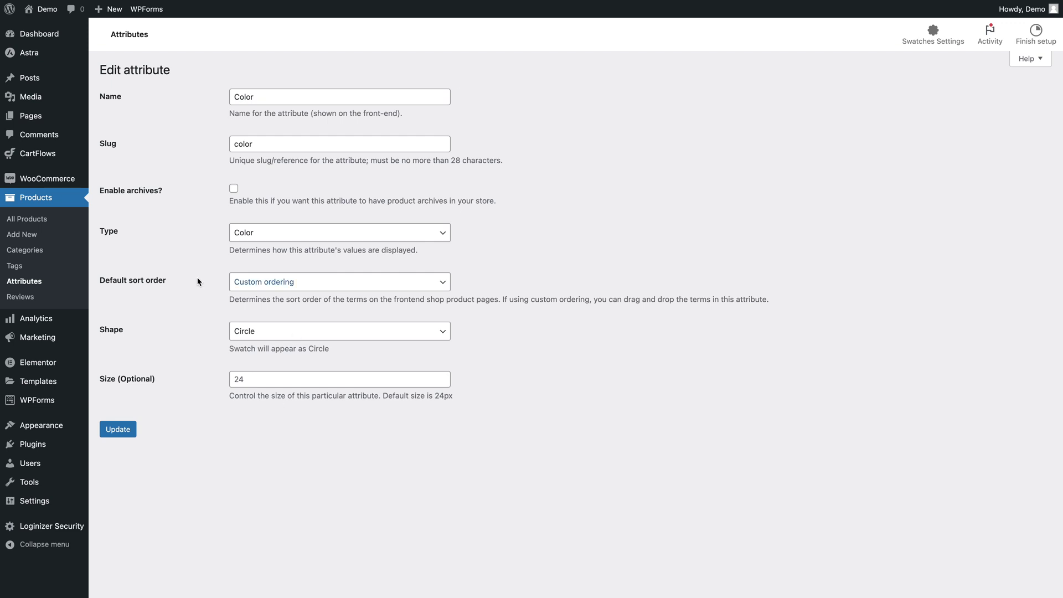
key("alt+Left")
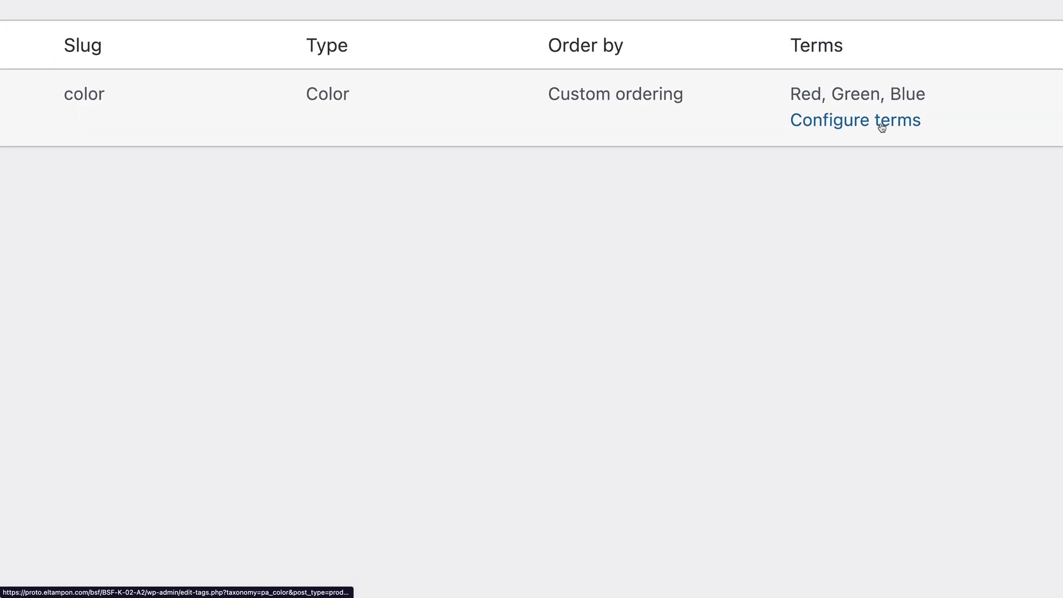
Step: Open the Color terms list and edit the Red term to see its colour
scroll(881, 128, "down", 2)
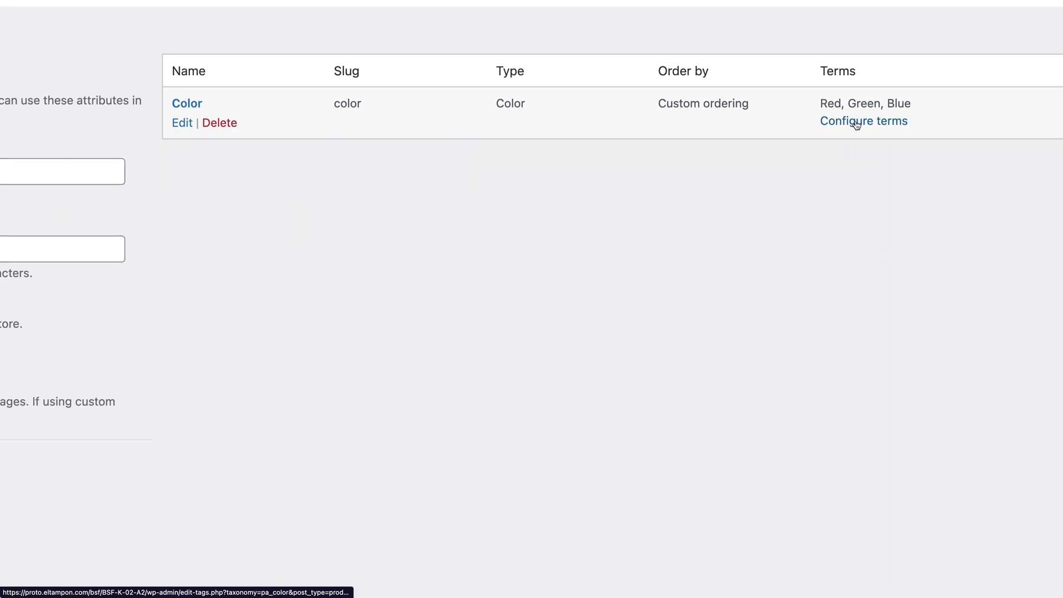
scroll(183, 105, "up", 5)
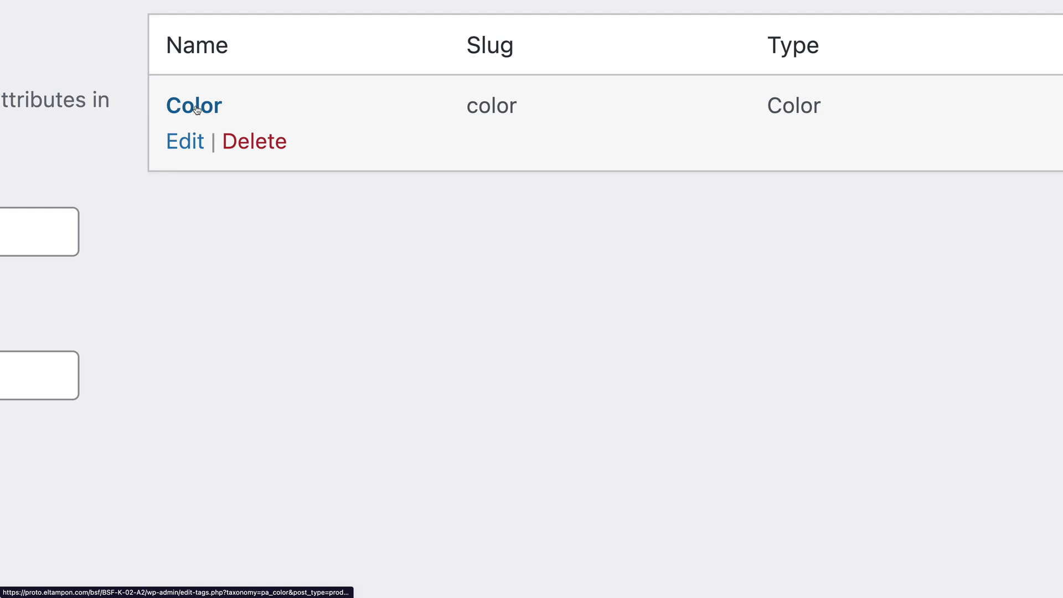
left_click(196, 109)
left_click(505, 164)
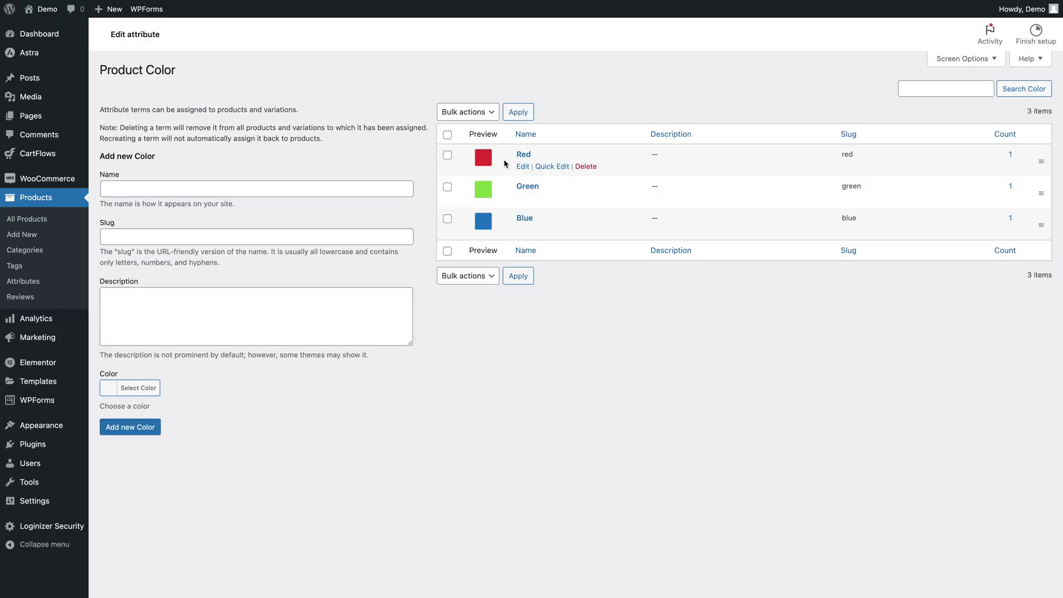
scroll(504, 163, "up", 5)
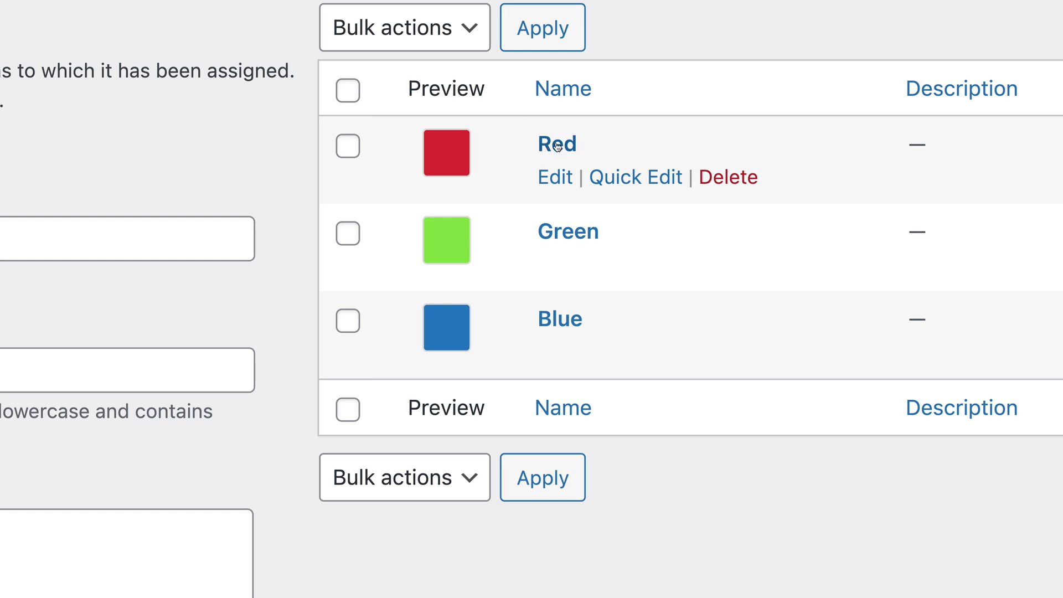
left_click(555, 179)
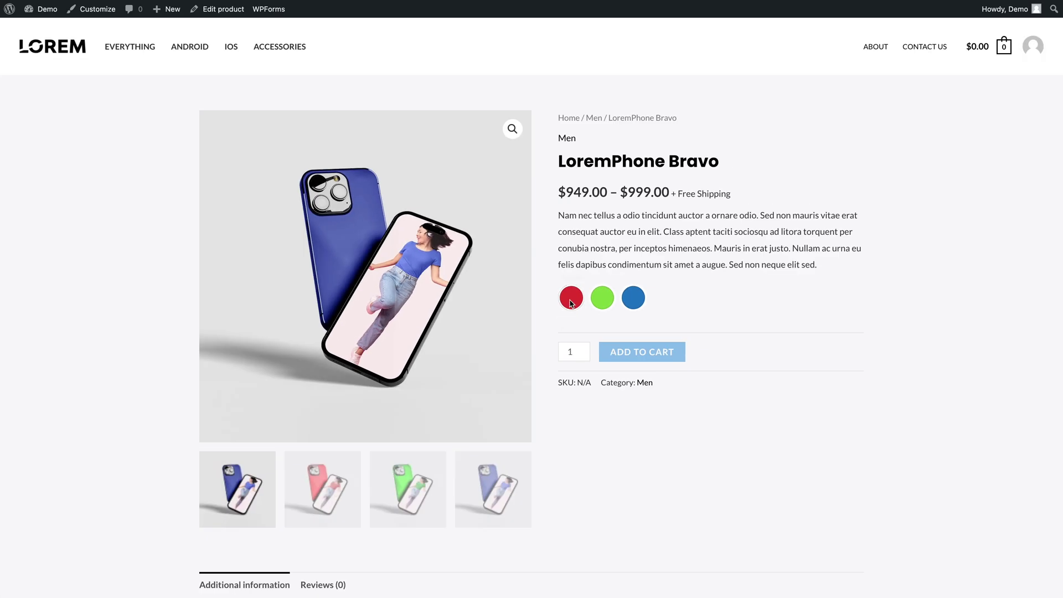
Step: Preview the red, green and blue phone swatches on the product page
left_click(571, 299)
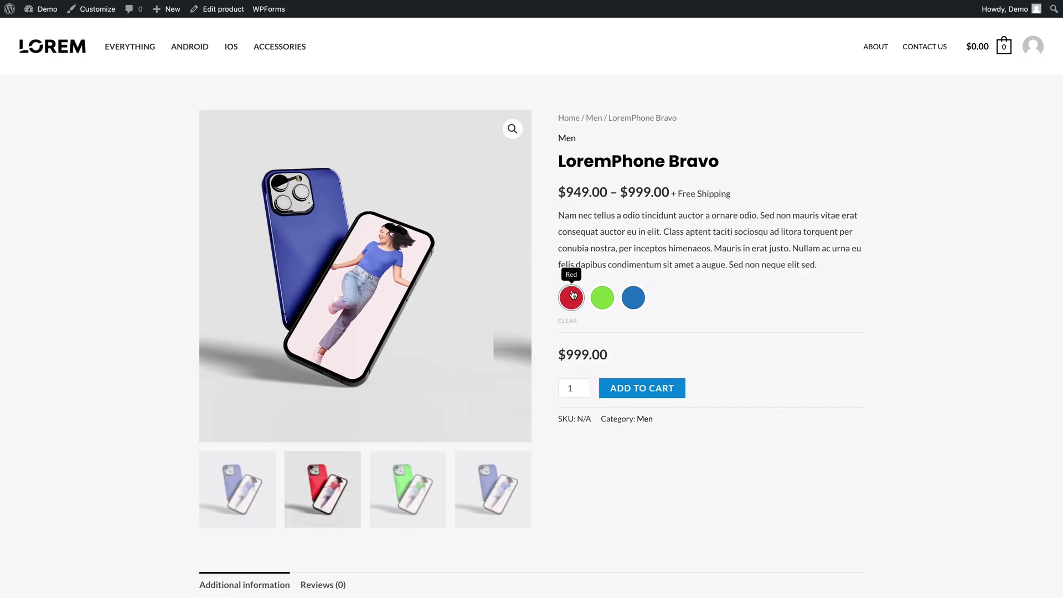
left_click(603, 298)
left_click(633, 297)
left_click(608, 301)
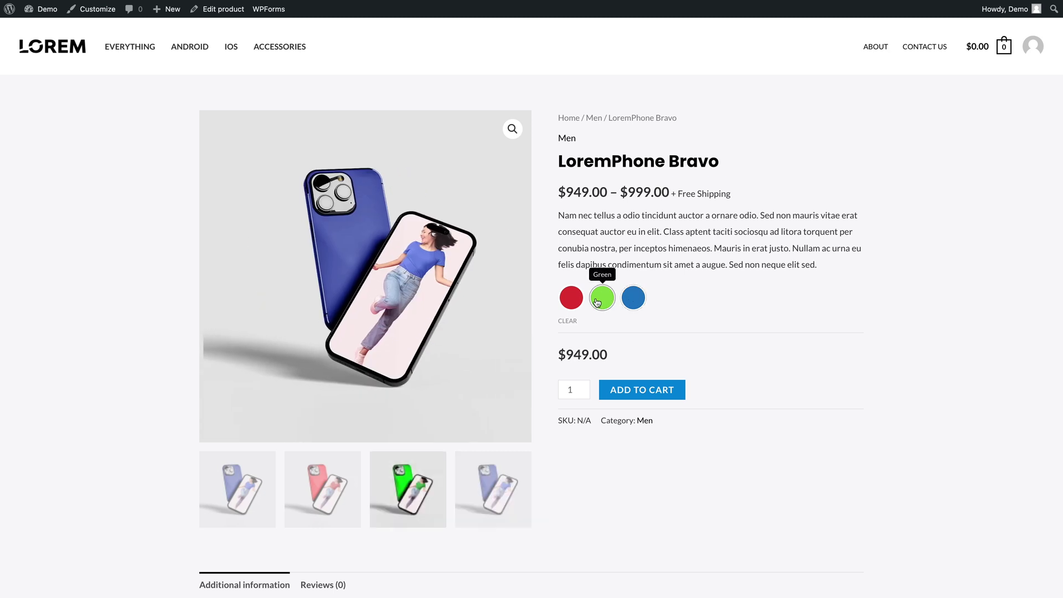
left_click(570, 297)
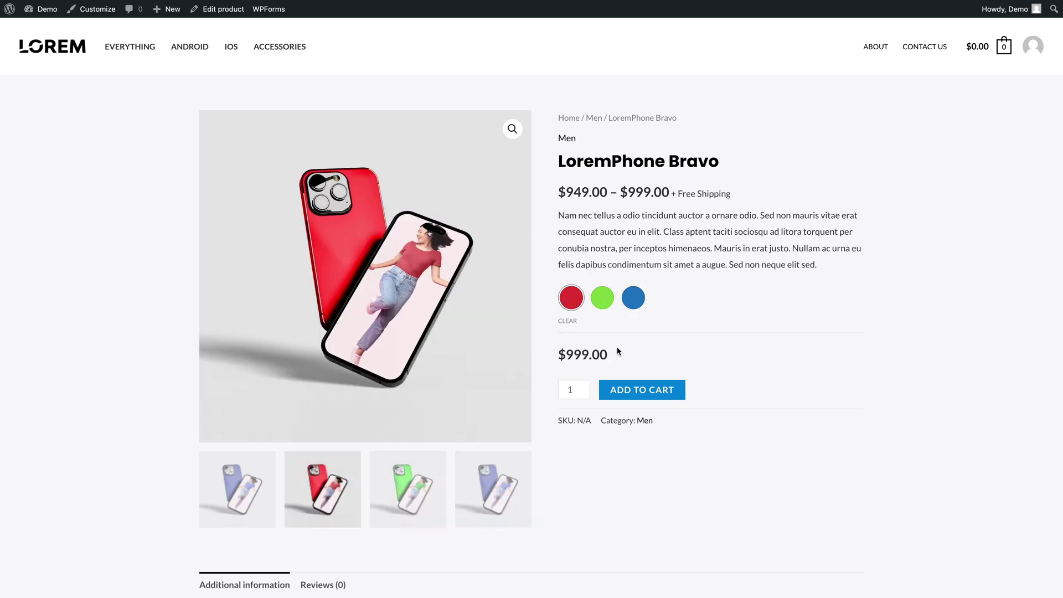
Step: Add the green phone at $949.00 to the cart and proceed to checkout
left_click(597, 304)
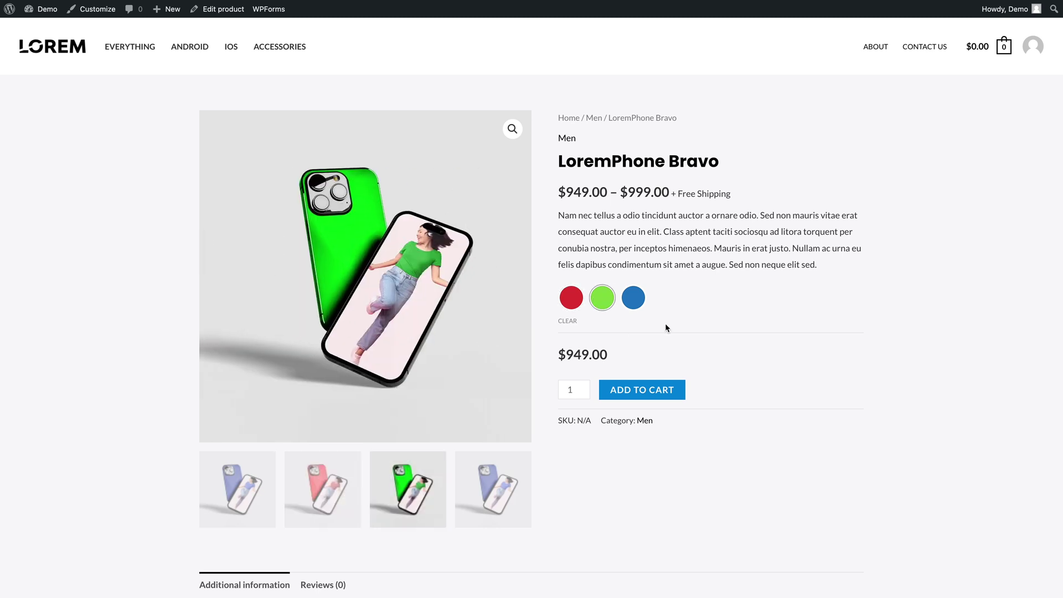
left_click(638, 389)
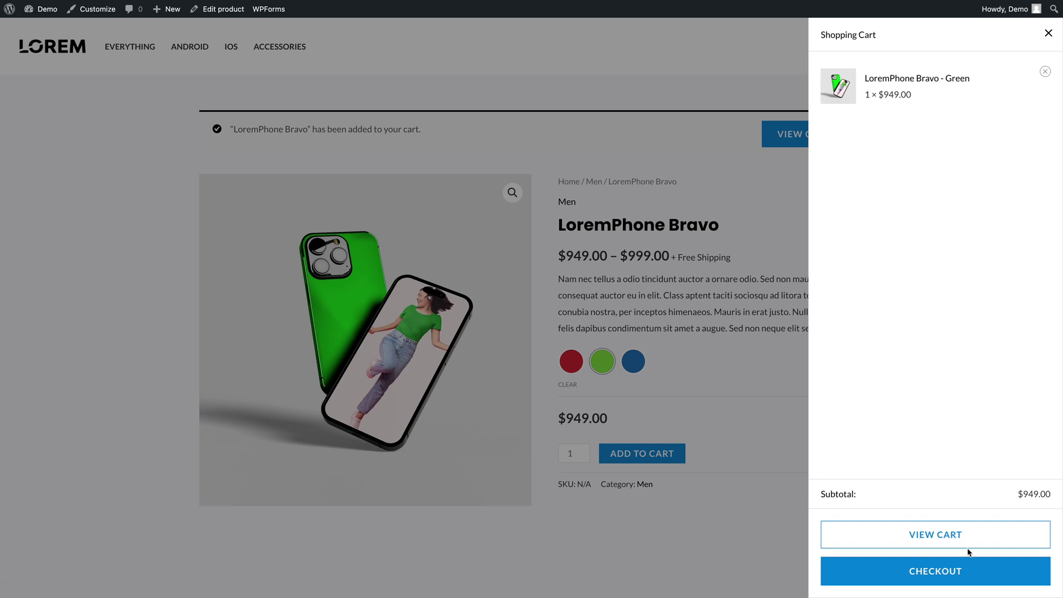
left_click(966, 571)
Step: Scroll through the CartFlows checkout page to review the green phone order
scroll(519, 495, "down", 1)
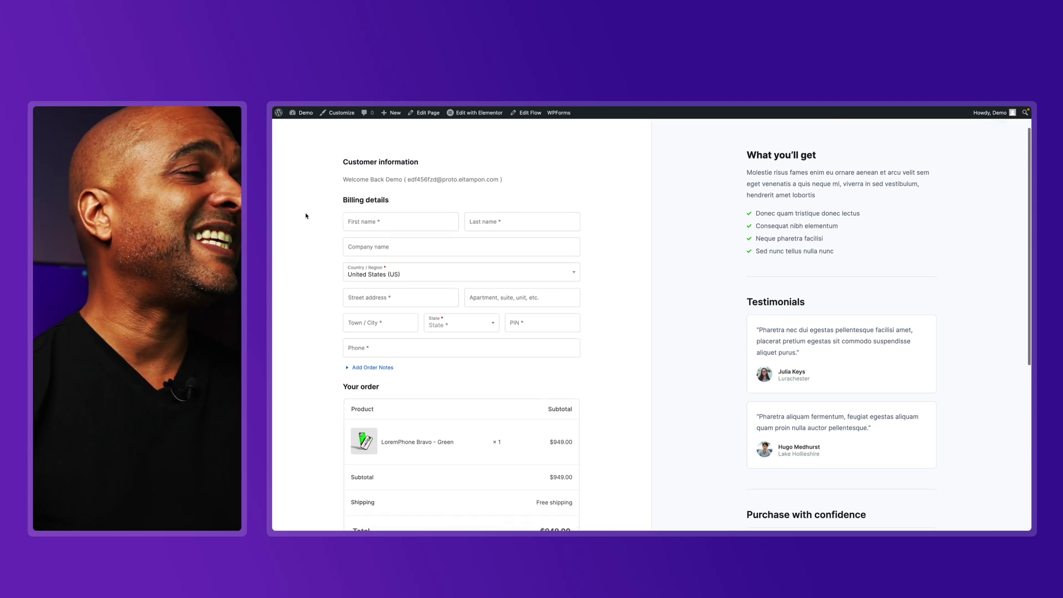
scroll(306, 215, "up", 4)
scroll(306, 215, "down", 1)
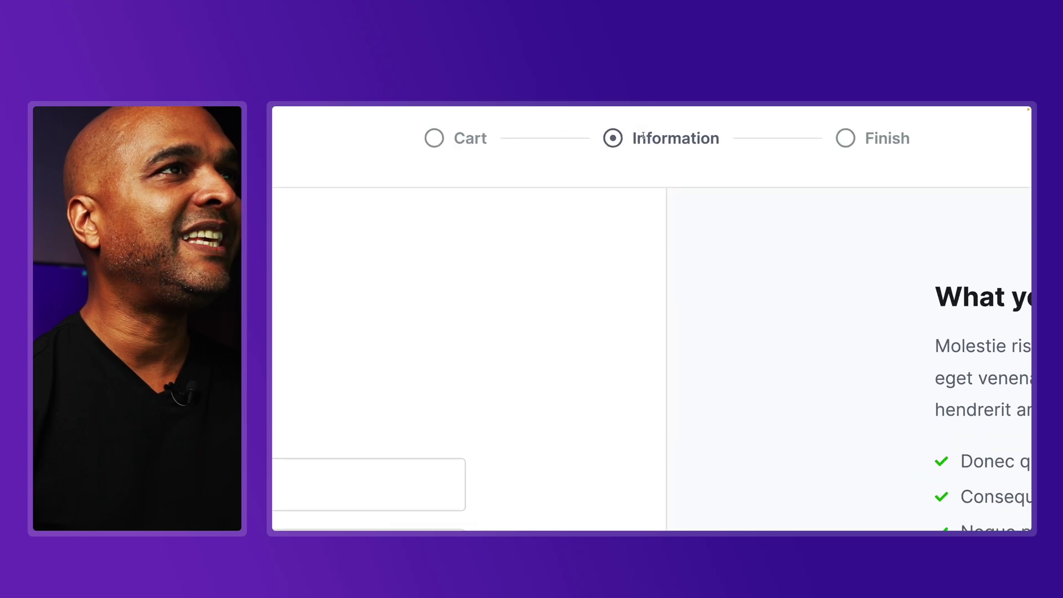
scroll(728, 244, "down", 6)
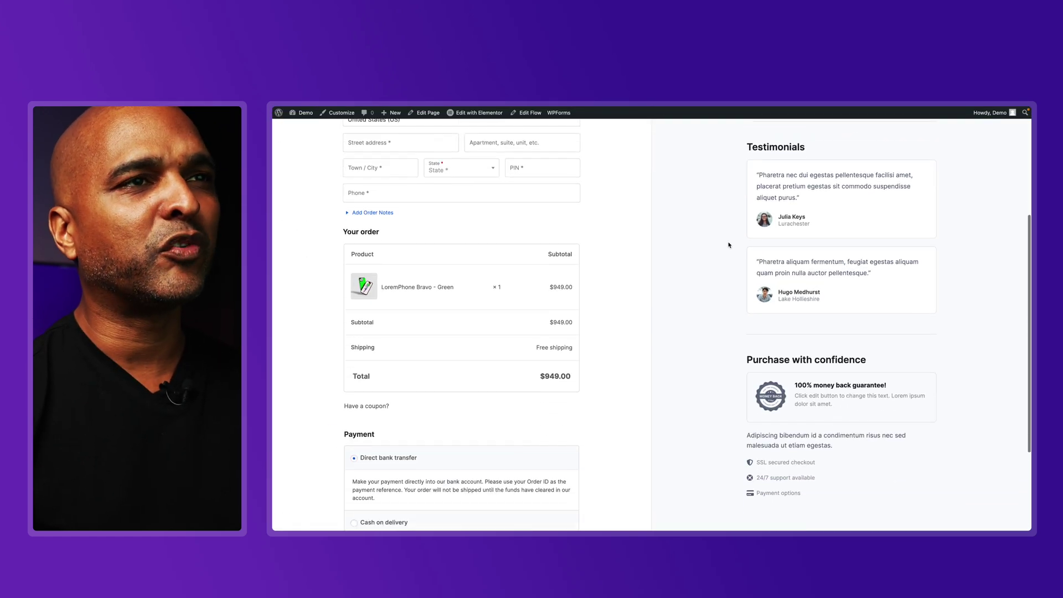
scroll(813, 306, "down", 1)
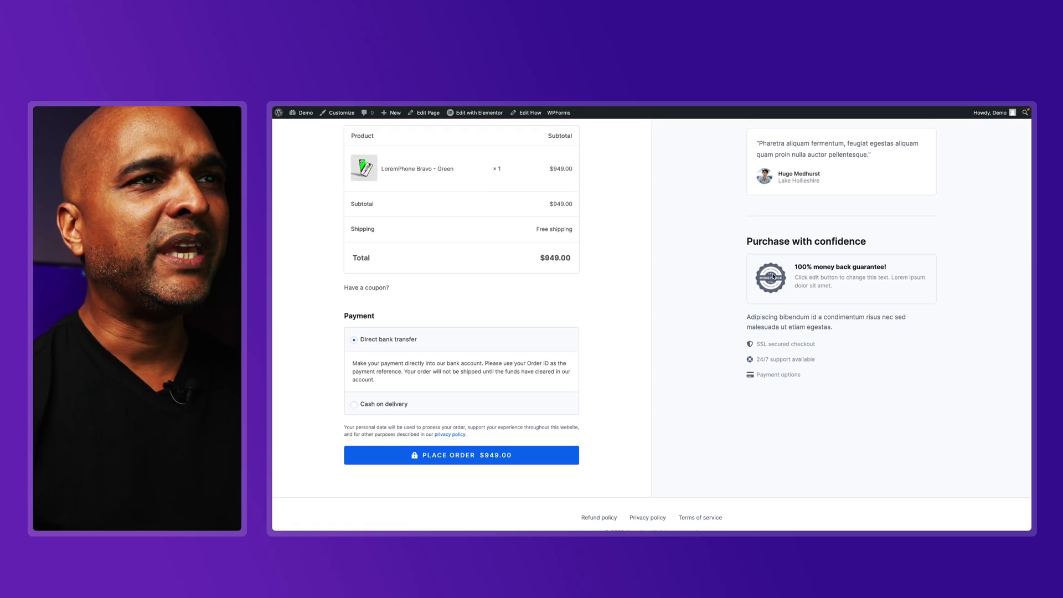
scroll(653, 249, "up", 7)
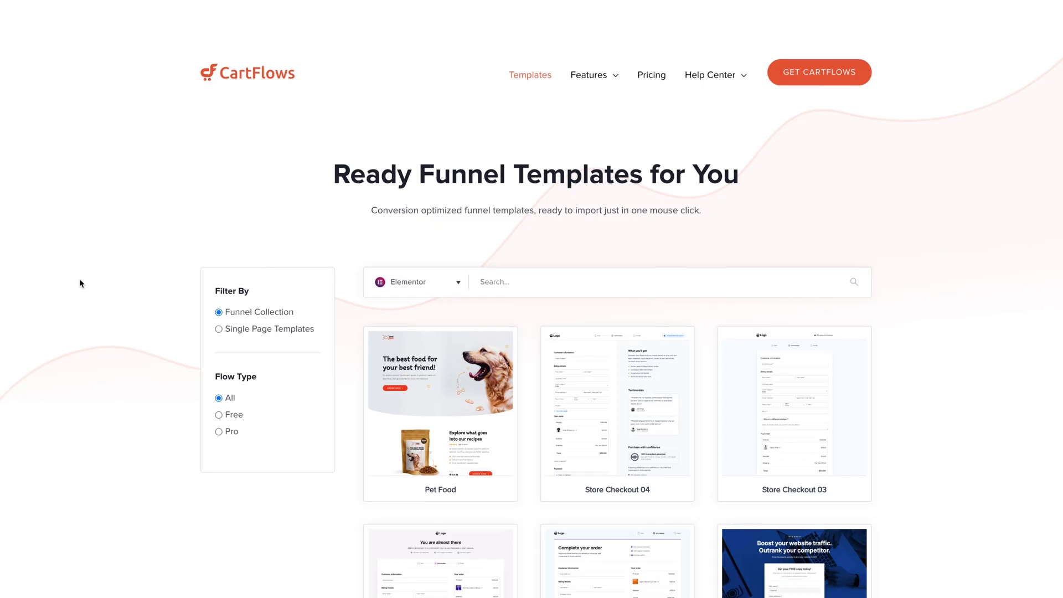
scroll(79, 278, "down", 2)
scroll(79, 283, "down", 6)
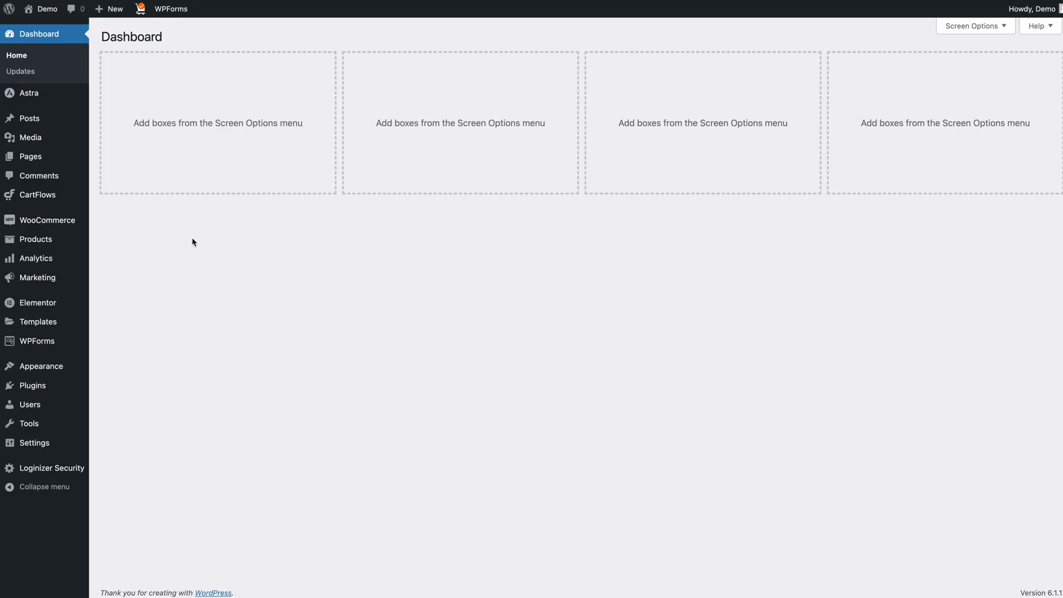
Step: Confirm the size attribute uses the Label type and lists S, M, L, XL terms
mouse_move(61, 239)
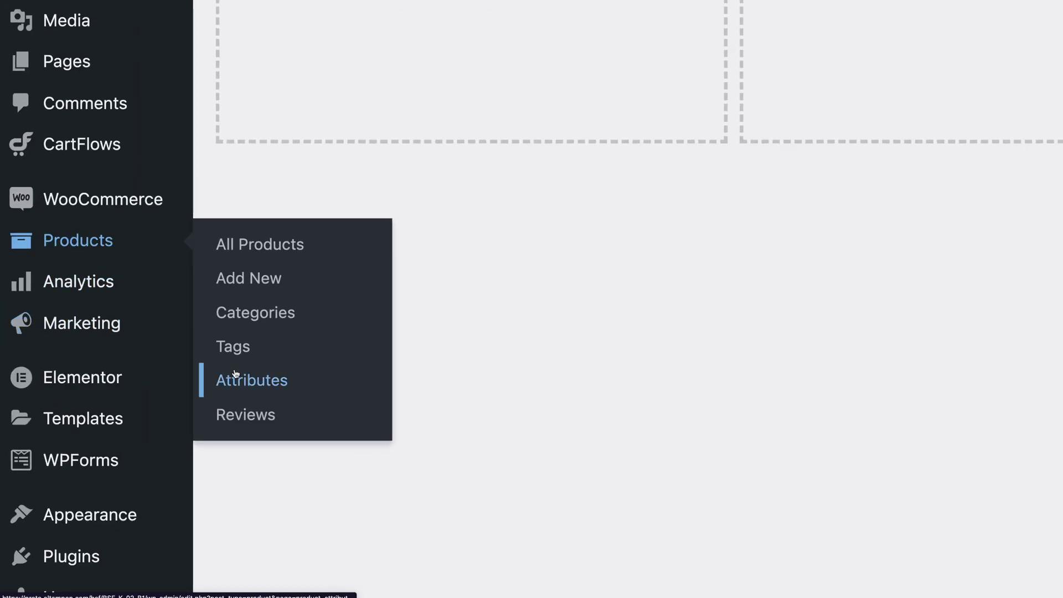
left_click(245, 380)
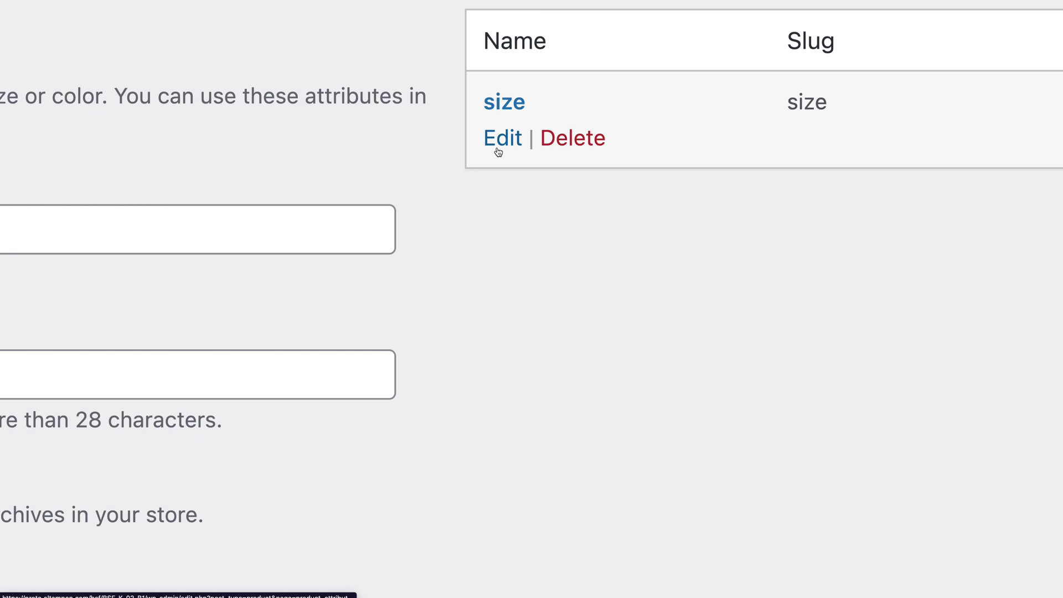
left_click(498, 143)
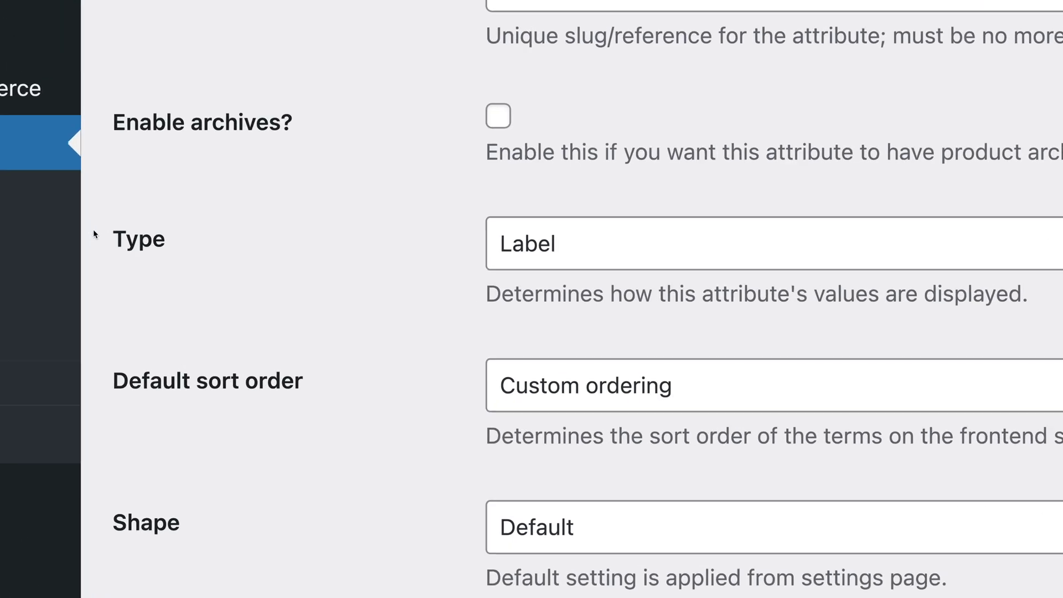
left_click(523, 251)
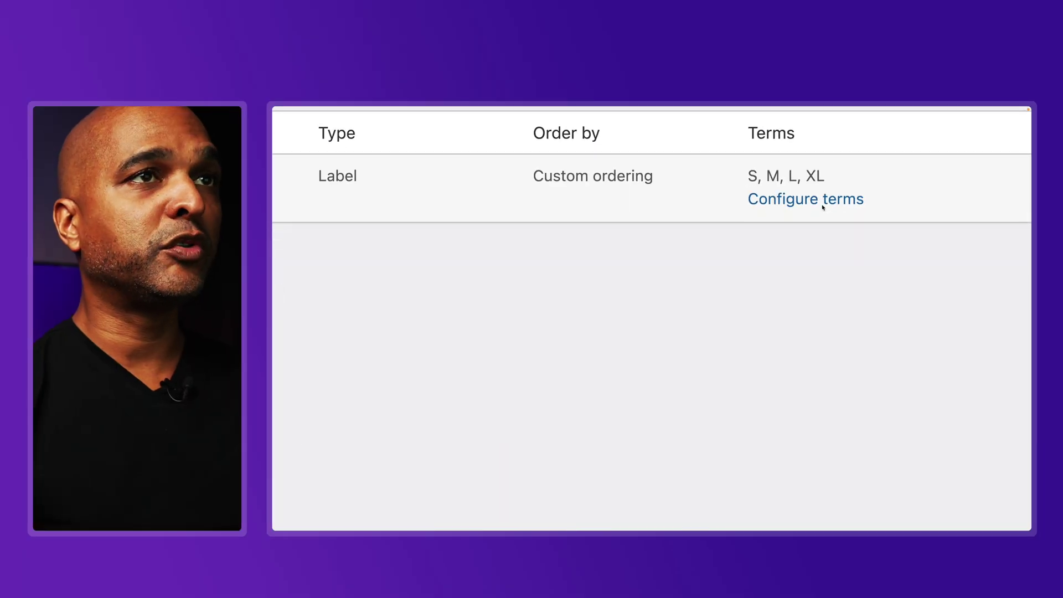
left_click(813, 207)
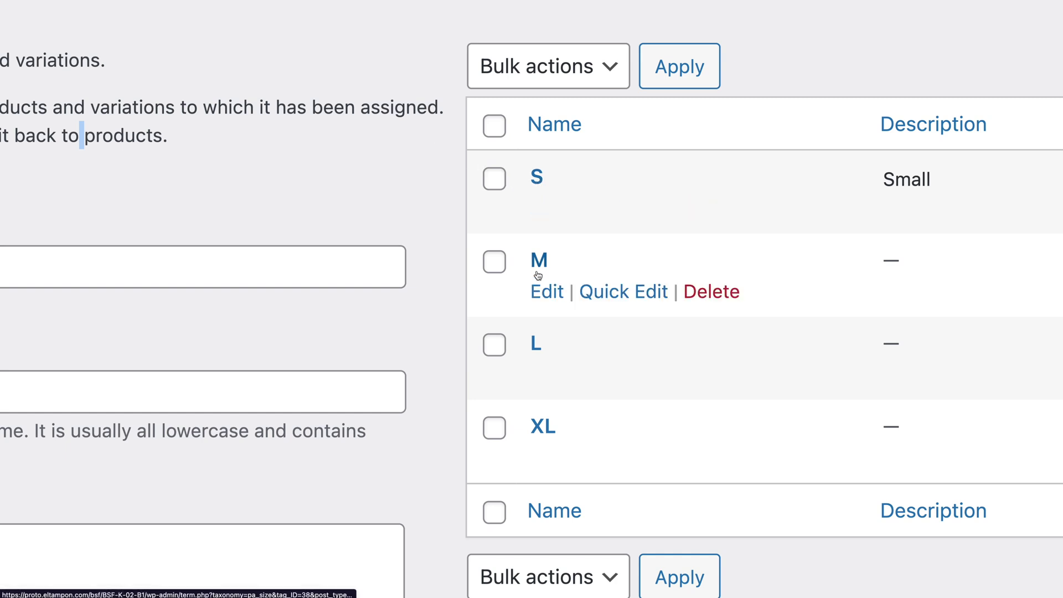
mouse_move(530, 345)
mouse_move(544, 444)
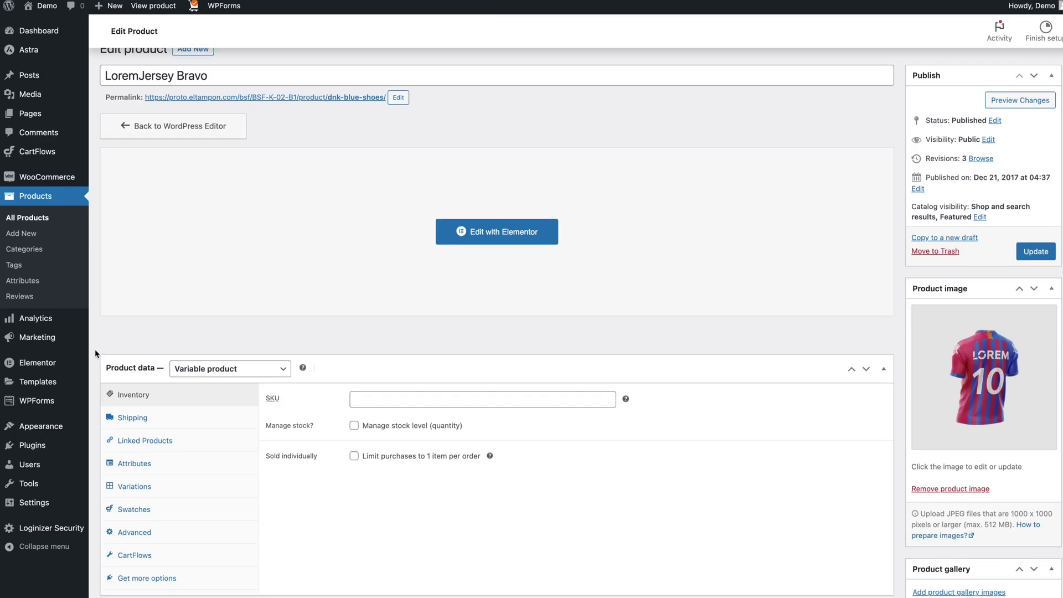
scroll(95, 349, "down", 5)
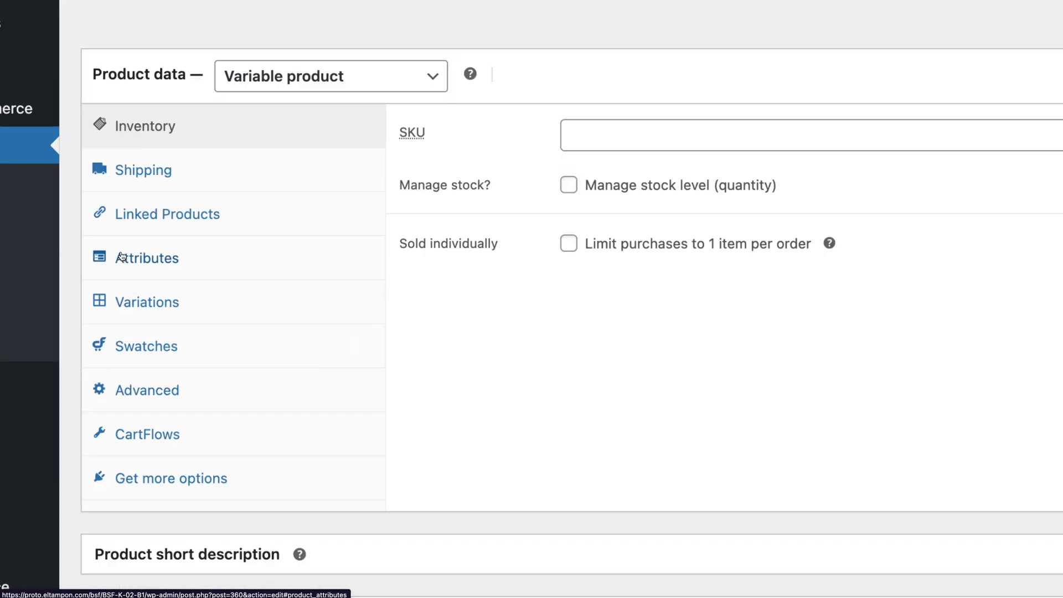
Step: Show the jersey's attributes and variations, expanding the S variation with its 45 price
left_click(121, 257)
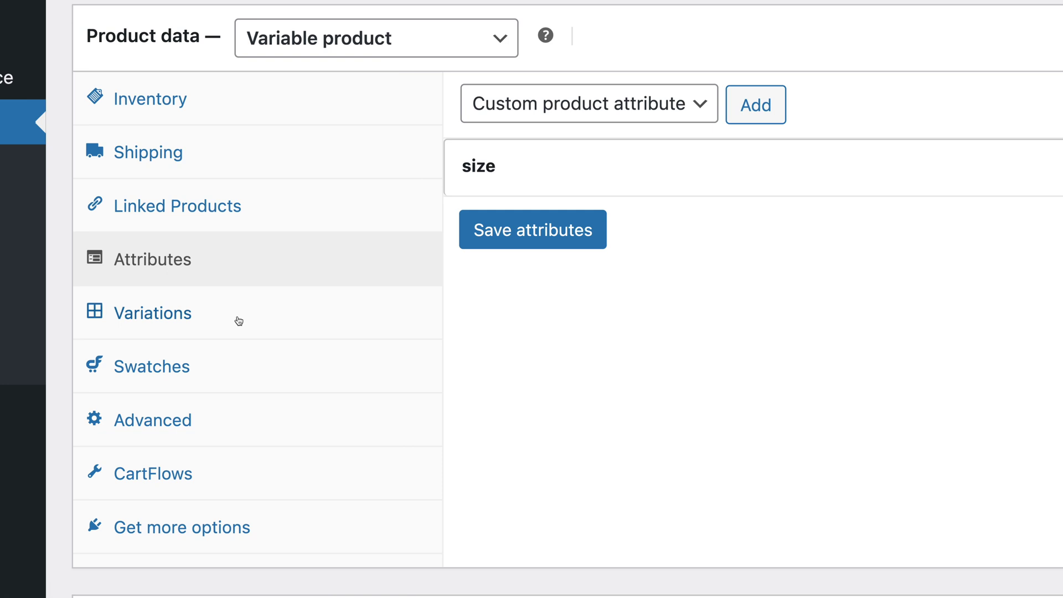
left_click(157, 311)
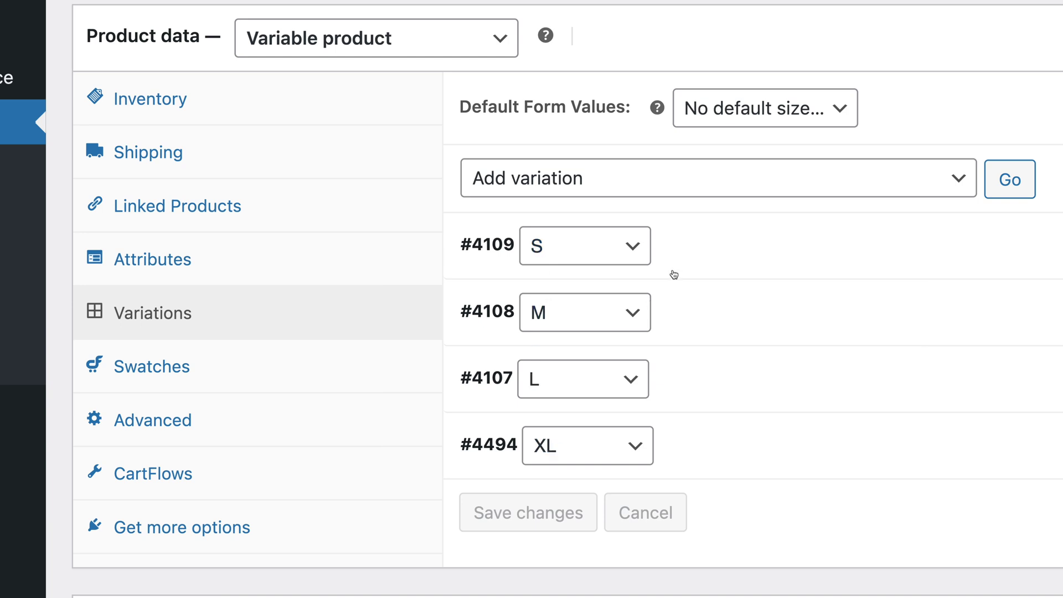
left_click(684, 234)
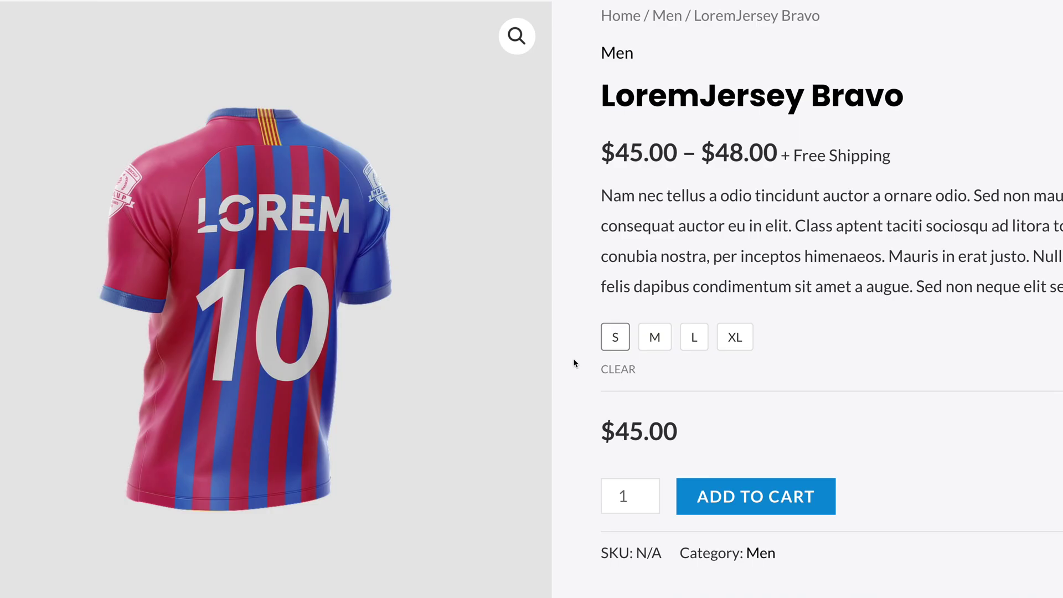
Step: Switch between the S, M, L and XL jersey swatches to compare prices $45.00–$48.00
left_click(654, 339)
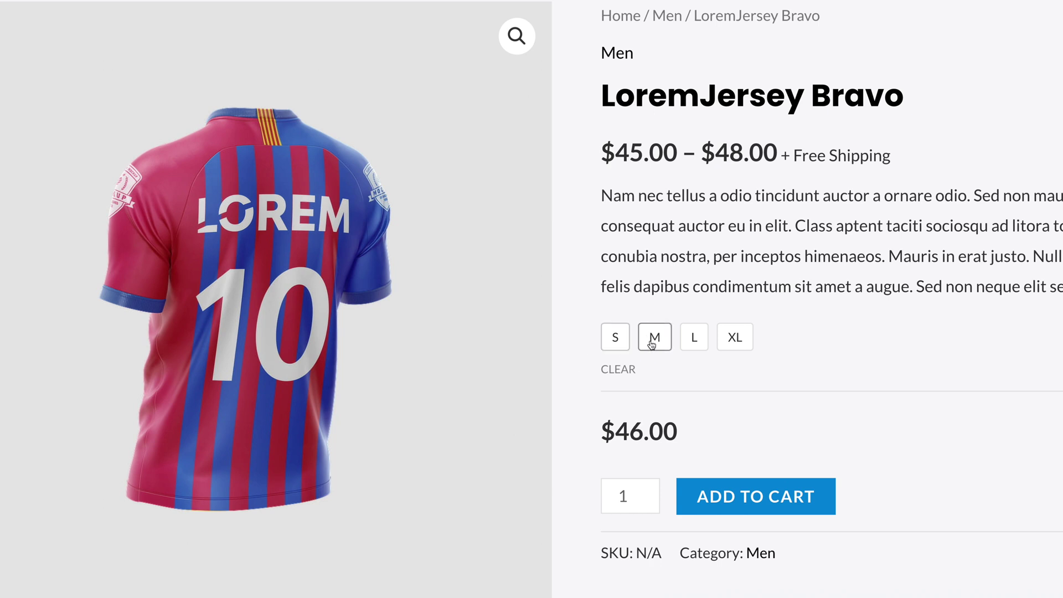
left_click(694, 339)
left_click(736, 341)
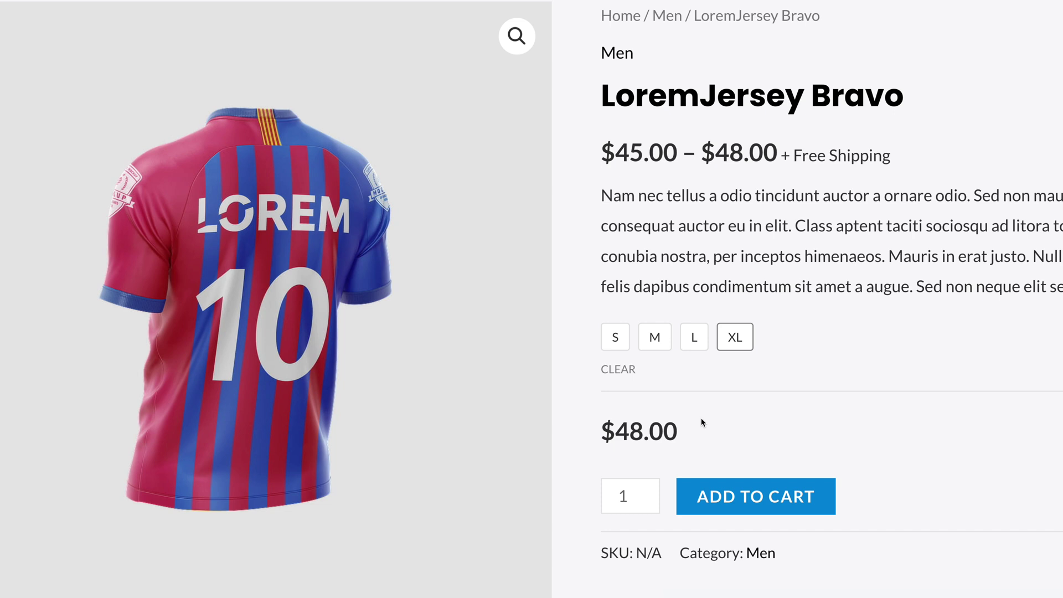
left_click(695, 350)
left_click(655, 341)
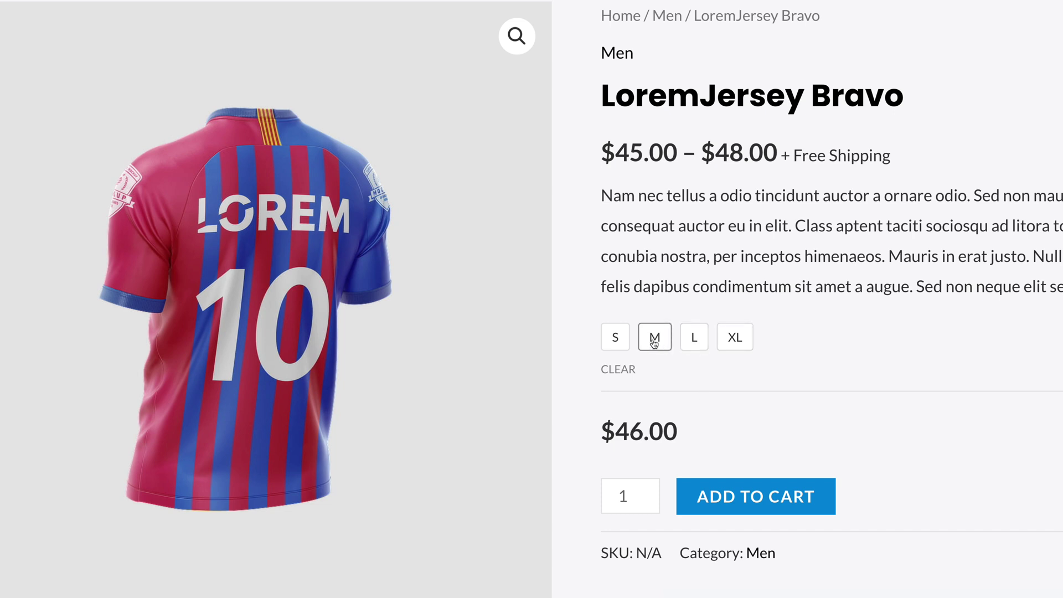
left_click(615, 341)
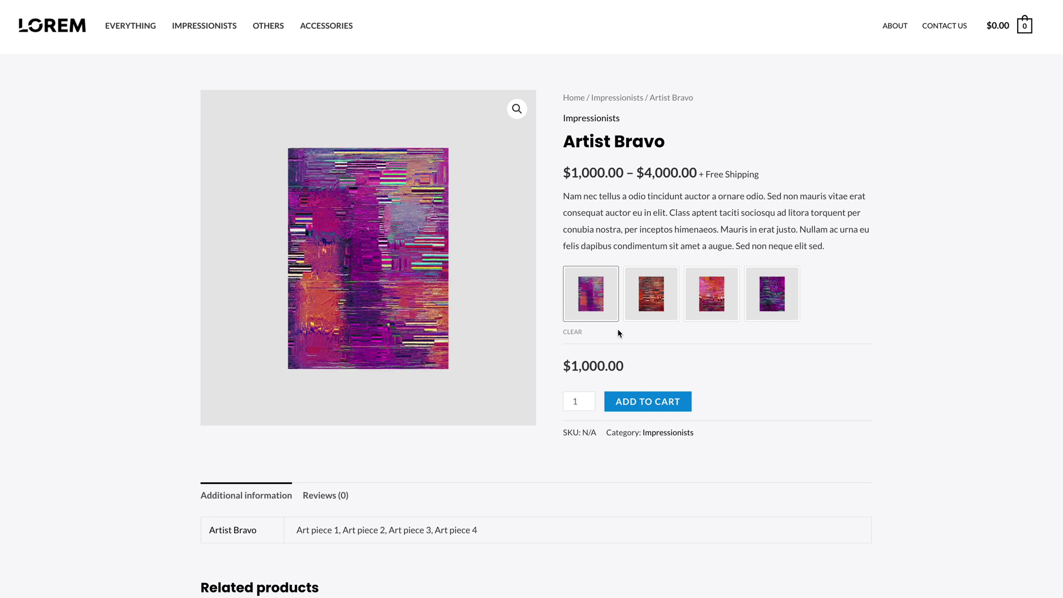
Step: Cycle through the Art piece 1–4 image swatches, seeing prices from $1,000 to $4,000
left_click(651, 298)
left_click(712, 298)
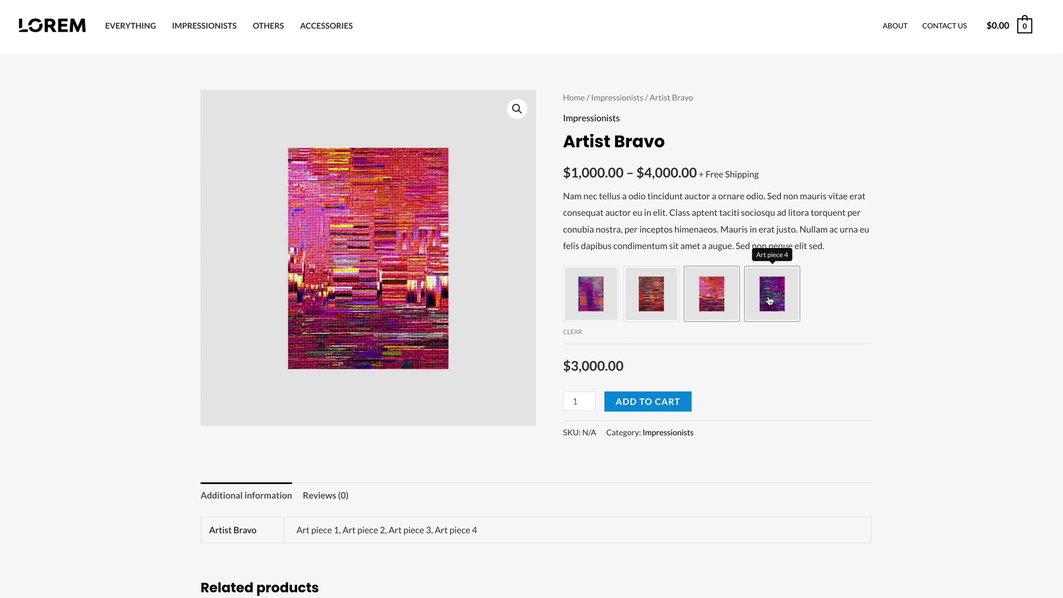
left_click(770, 301)
left_click(711, 297)
left_click(651, 298)
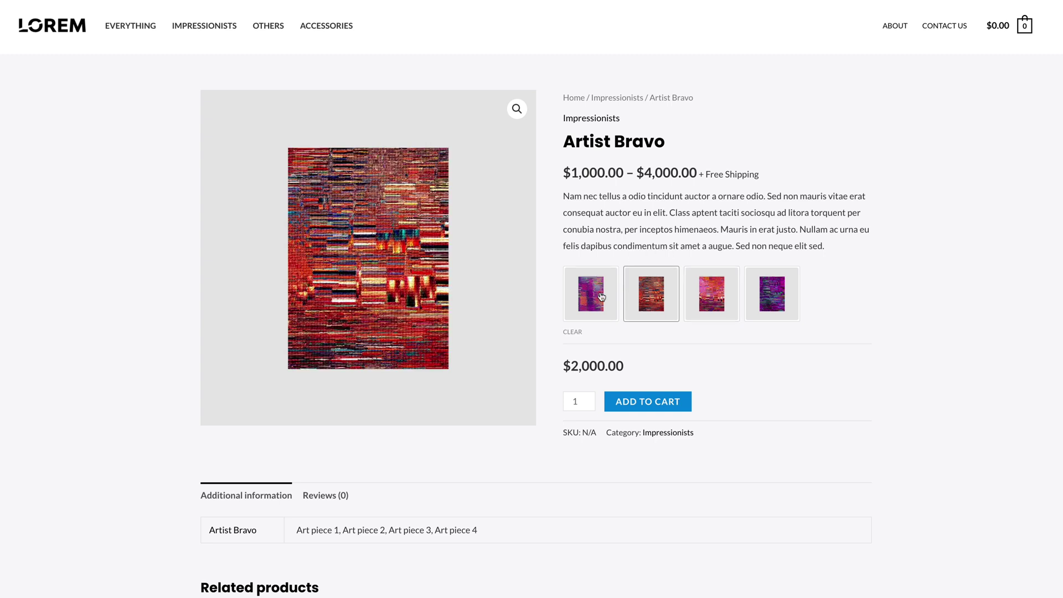
left_click(602, 297)
left_click(653, 298)
left_click(713, 299)
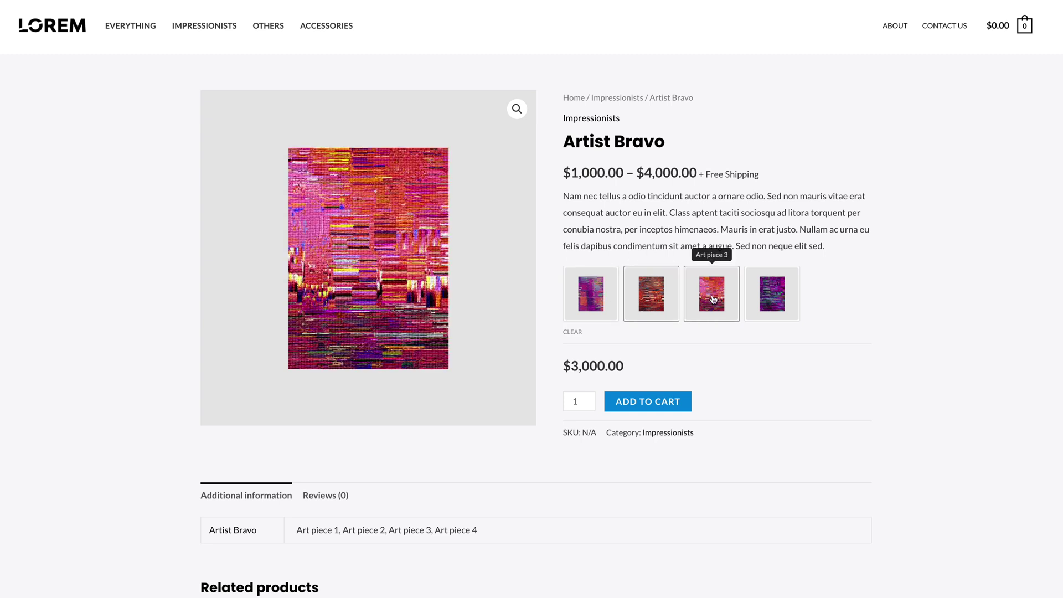
left_click(772, 300)
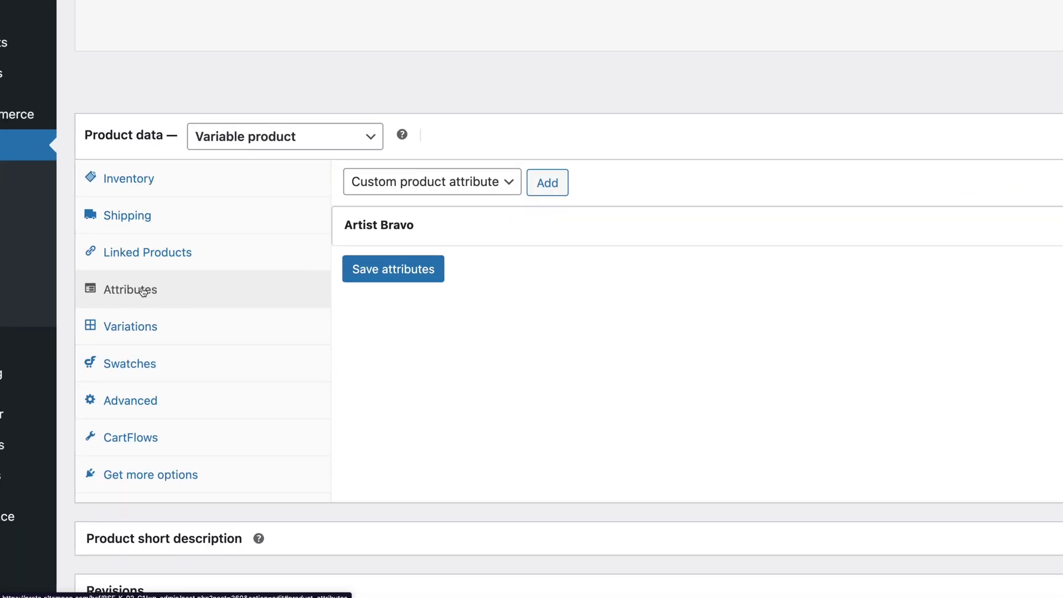
Step: Review the Art piece variations in the editor, then pick Art piece 3 and 4 on the storefront
left_click(144, 327)
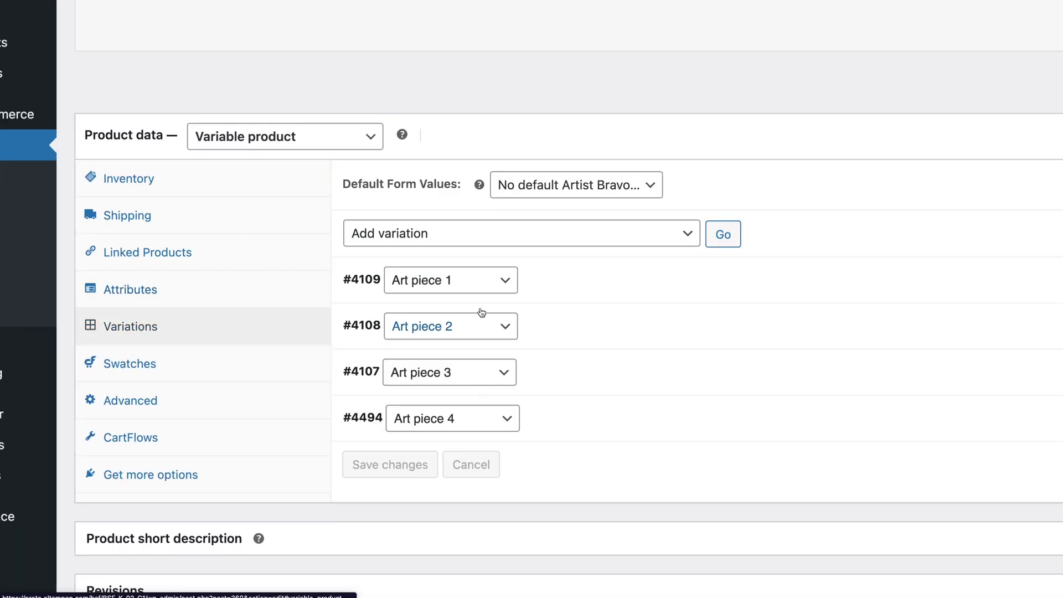
left_click(567, 284)
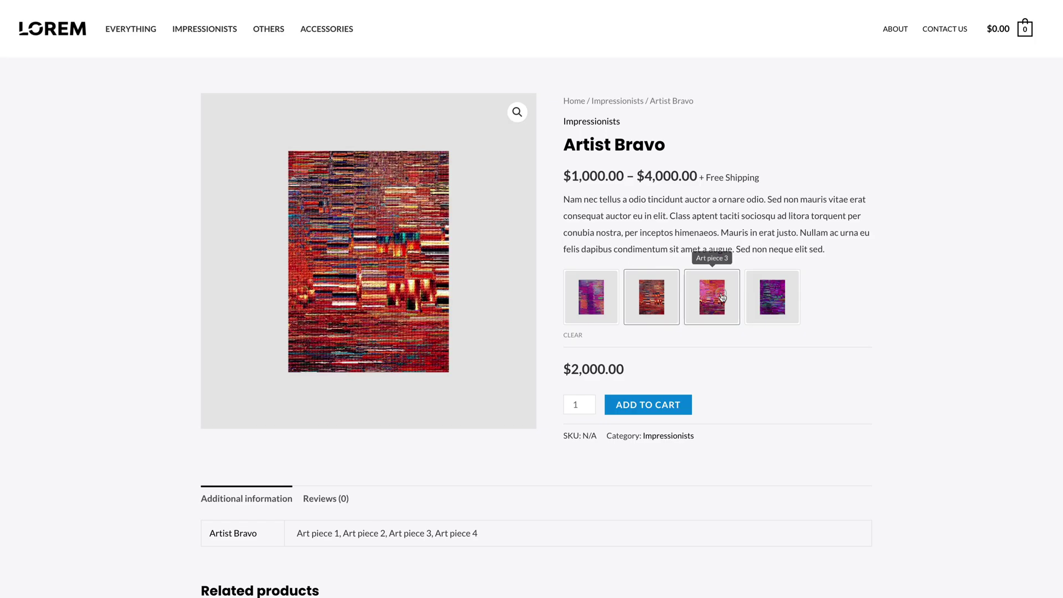
left_click(713, 297)
left_click(772, 297)
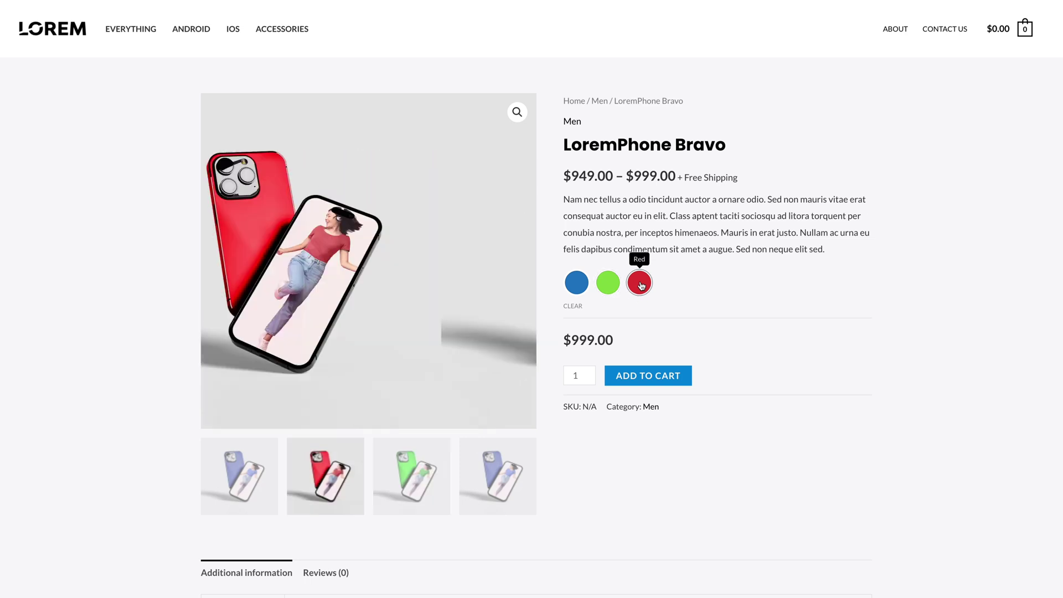
Step: Show the red and green LoremPhone Bravo swatches, then pick a LoremJersey Bravo size
left_click(578, 284)
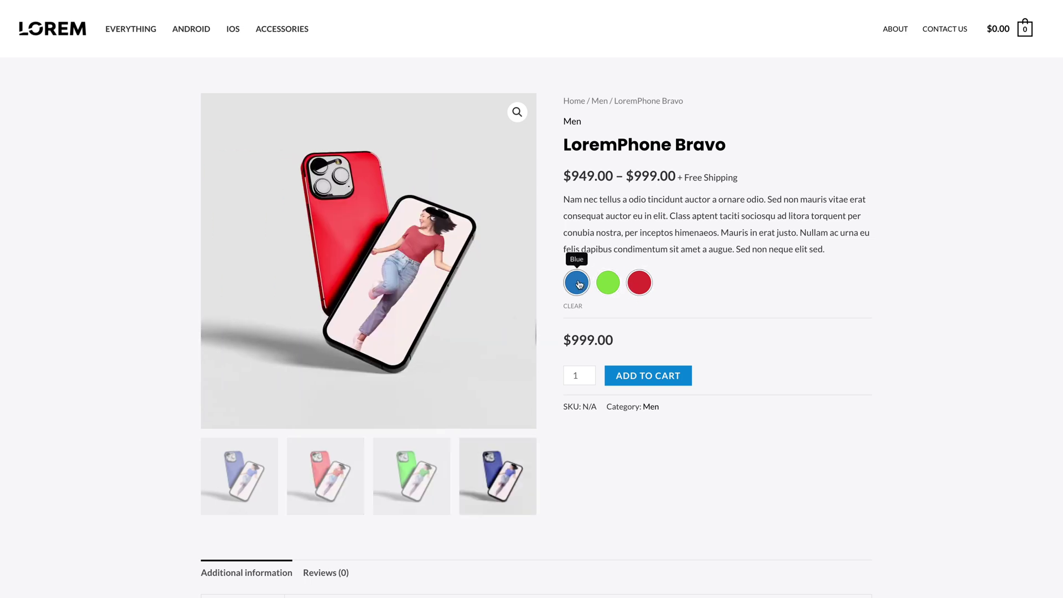
left_click(609, 283)
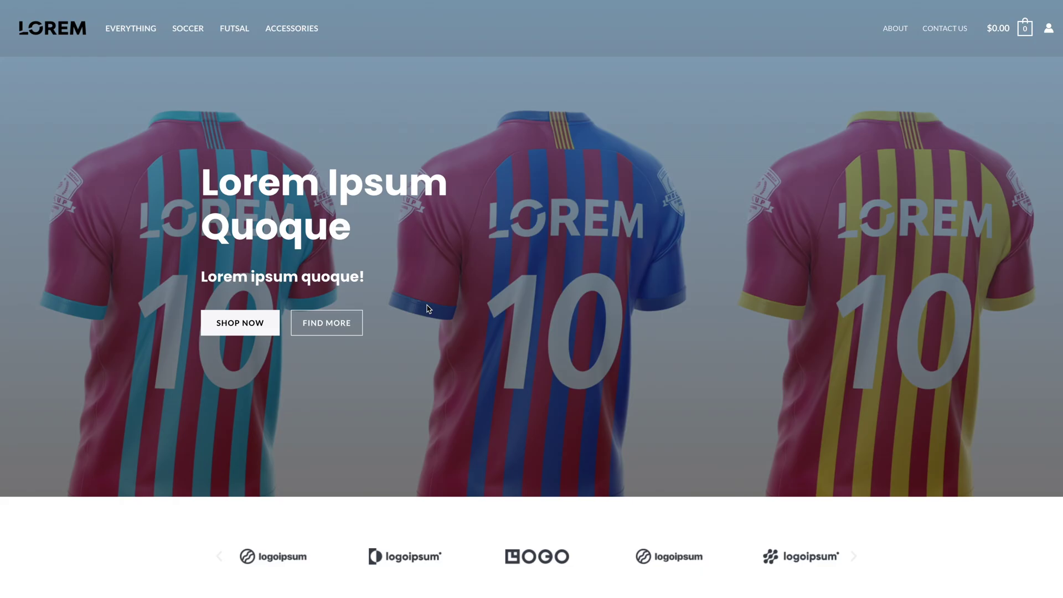
scroll(427, 308, "down", 5)
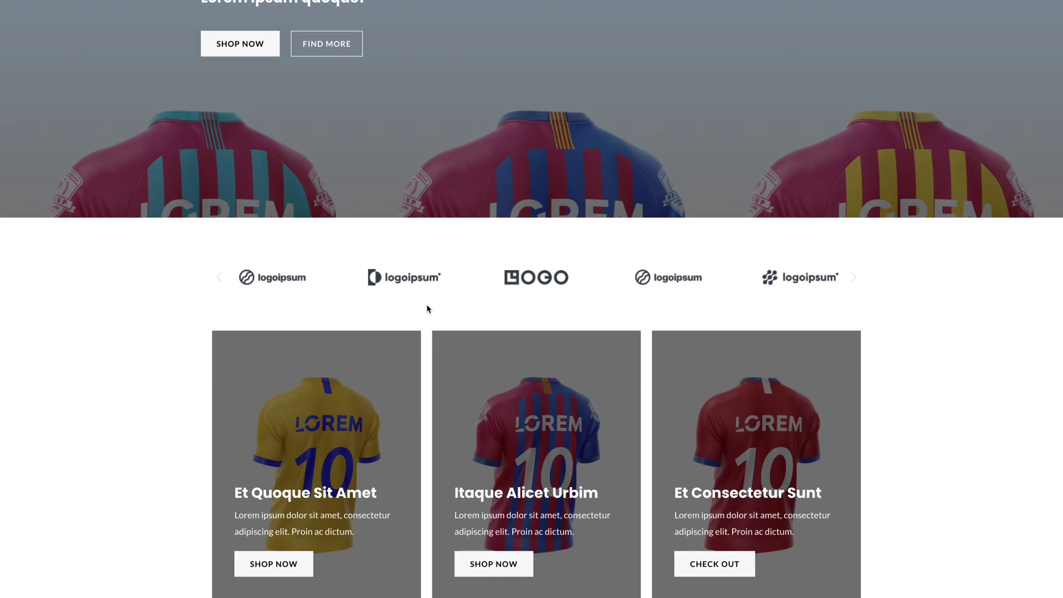
scroll(427, 309, "down", 4)
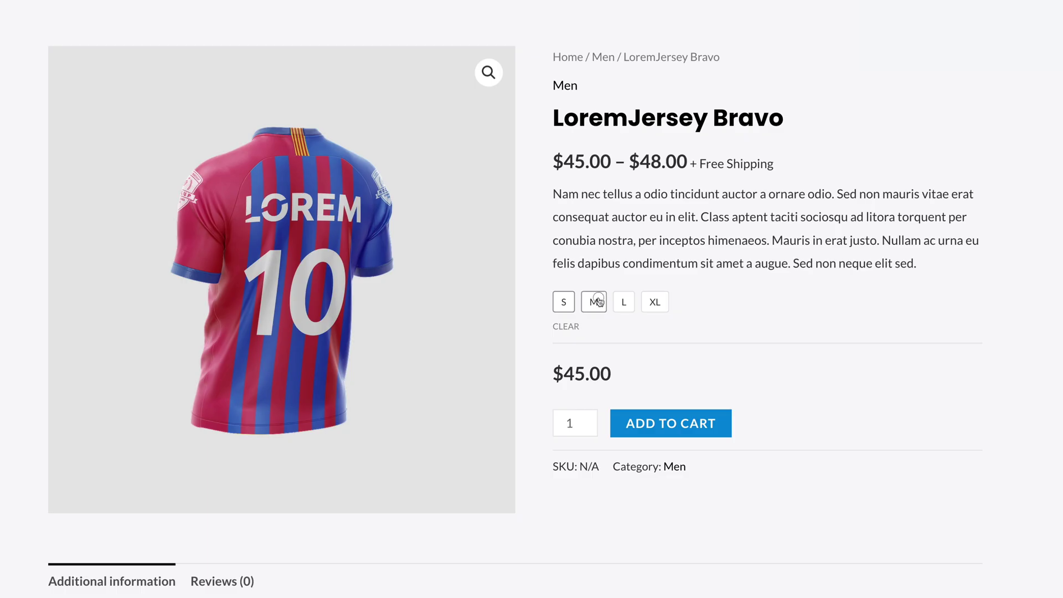
left_click(594, 302)
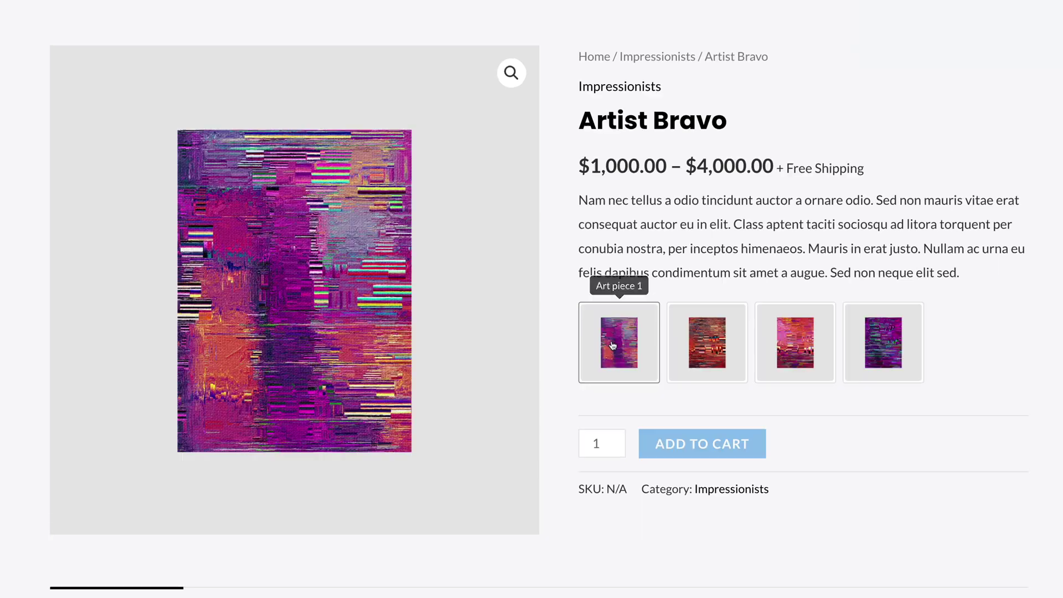
Step: Cycle through Artist Bravo's Art piece 1–4 image swatches, ending on Art piece 4 at $4,000.00
left_click(622, 346)
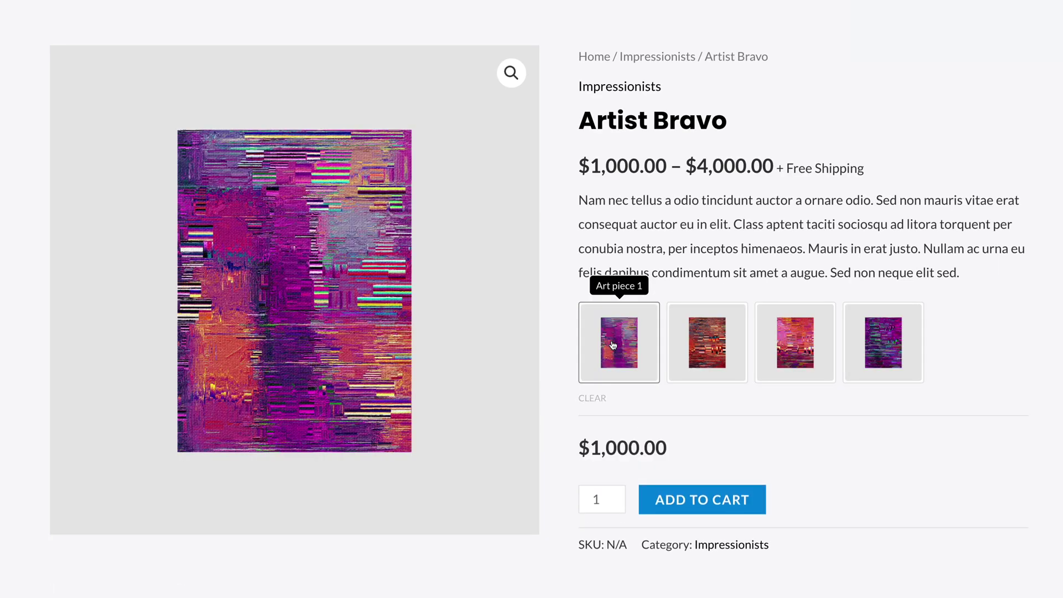
left_click(722, 348)
left_click(797, 348)
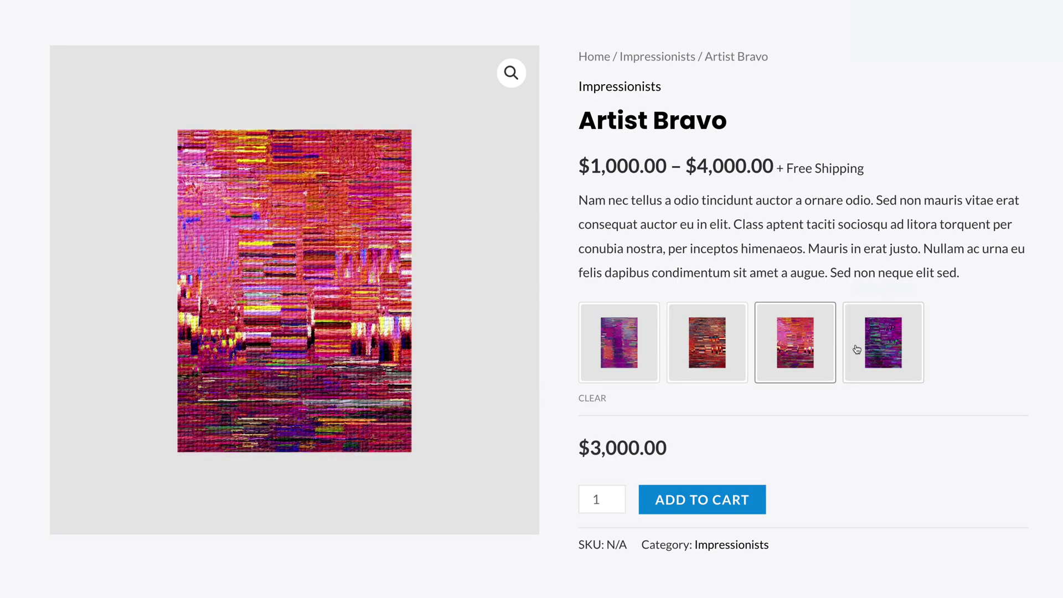
left_click(880, 348)
left_click(799, 350)
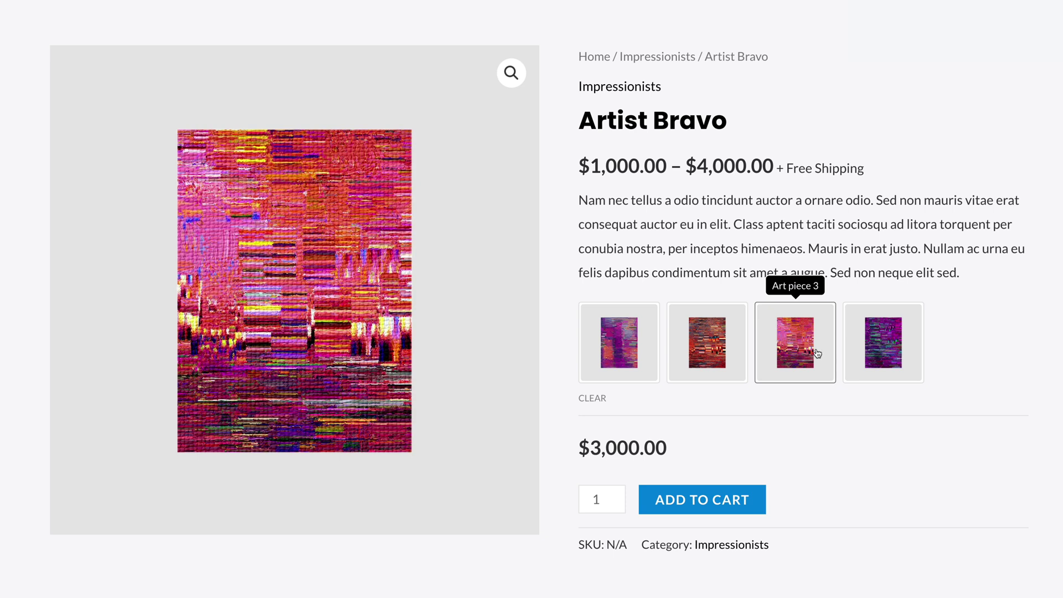
left_click(864, 349)
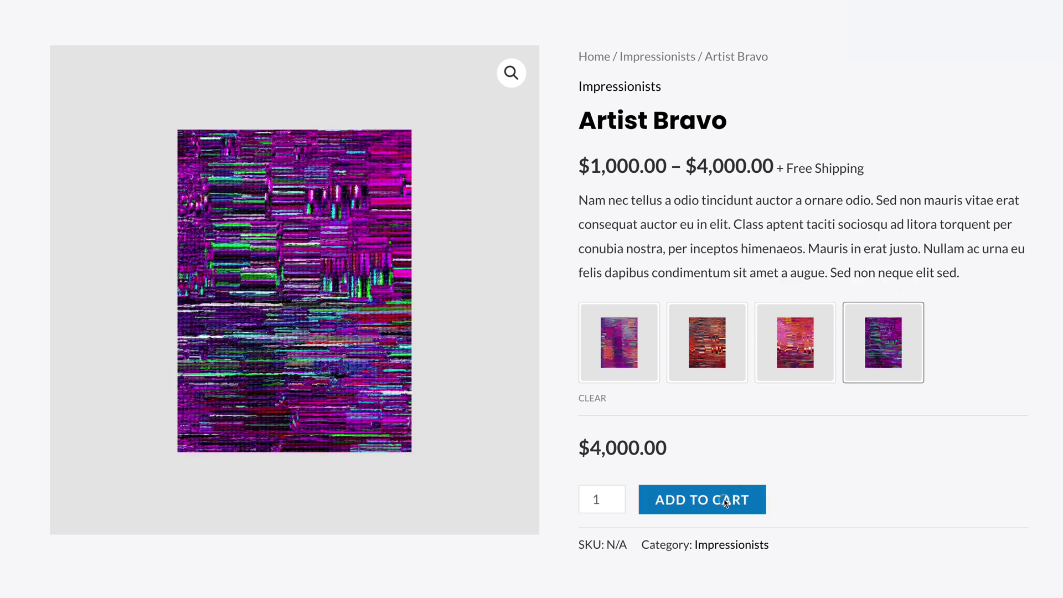